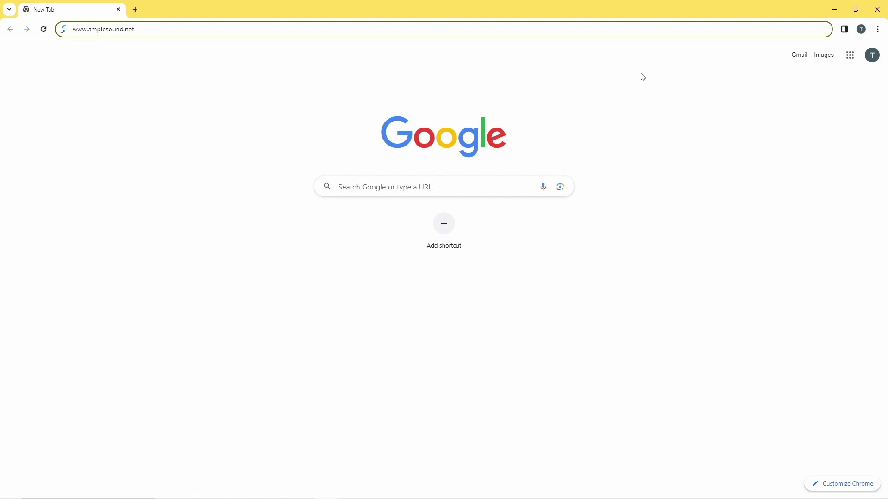
pyautogui.press('Return')
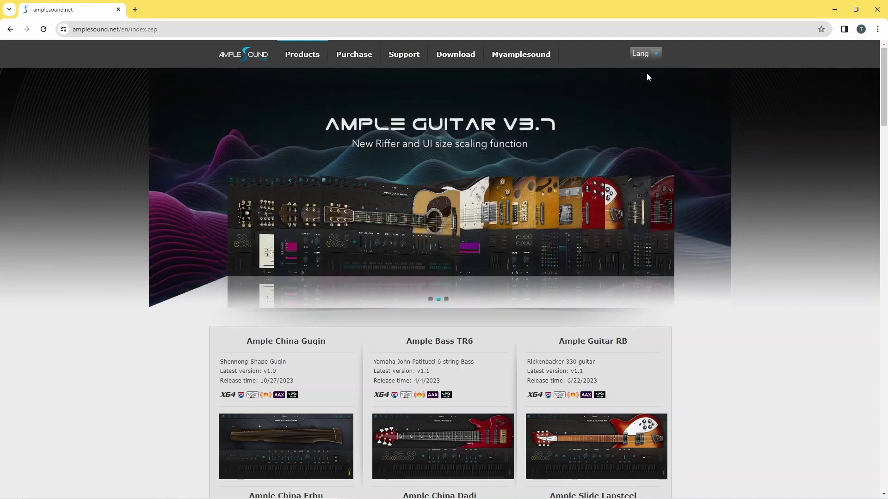
pyautogui.click(459, 57)
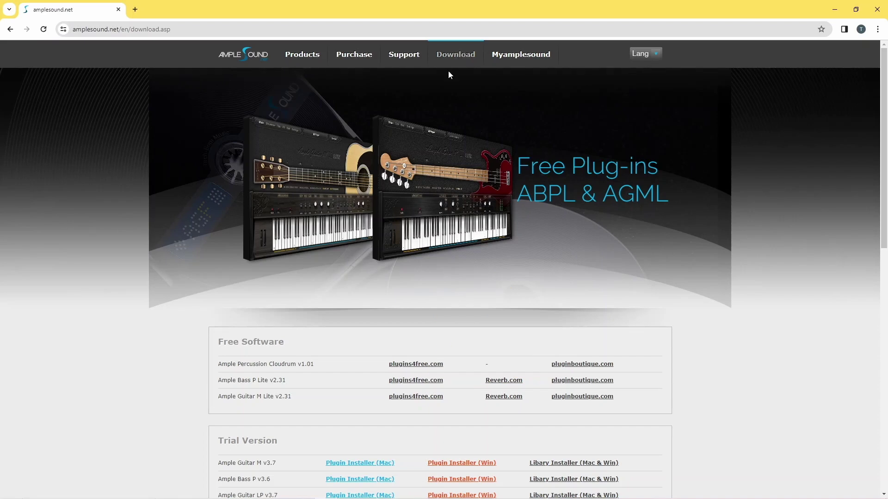
pyautogui.click(416, 397)
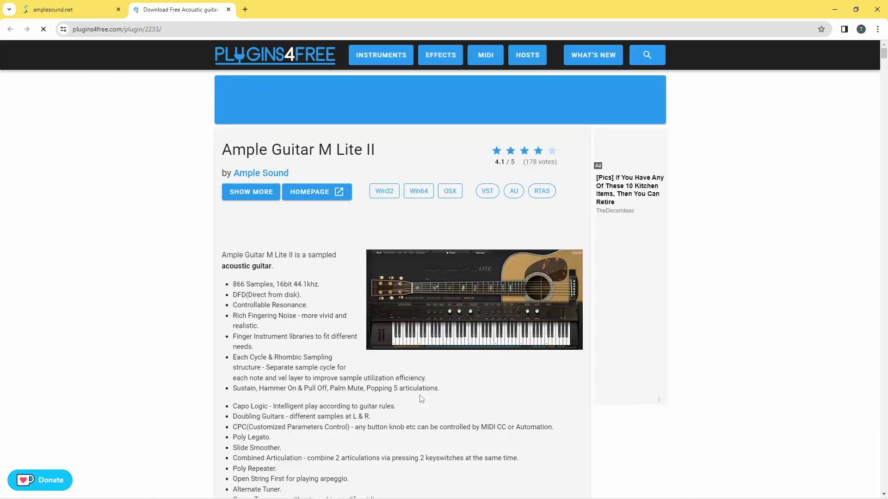
# Step: Download the Win 64 VST version of Ample Guitar M Lite II and save AGML_2_3_1_Complete_Installer in Downloads
pyautogui.scroll(-10, 421, 398)
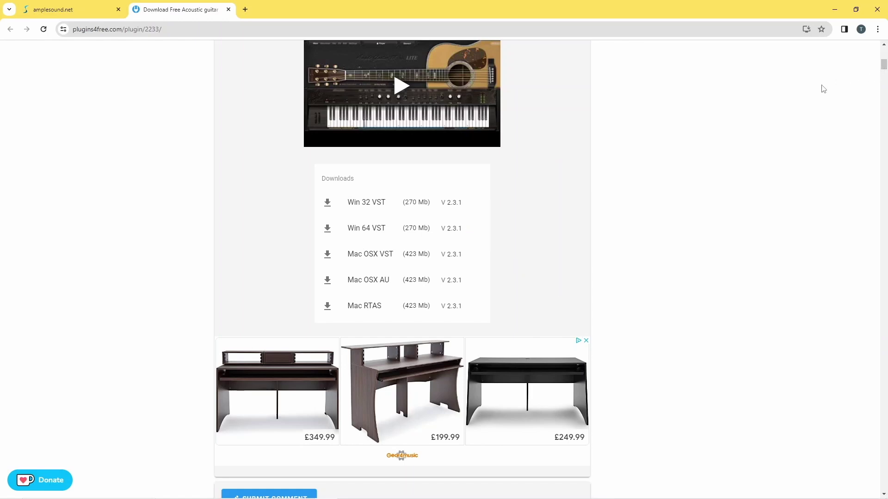
pyautogui.click(374, 232)
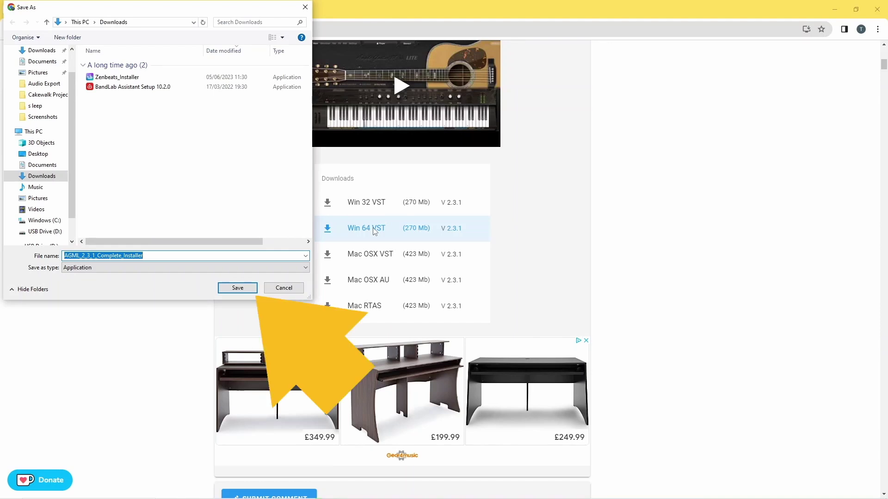
pyautogui.click(246, 289)
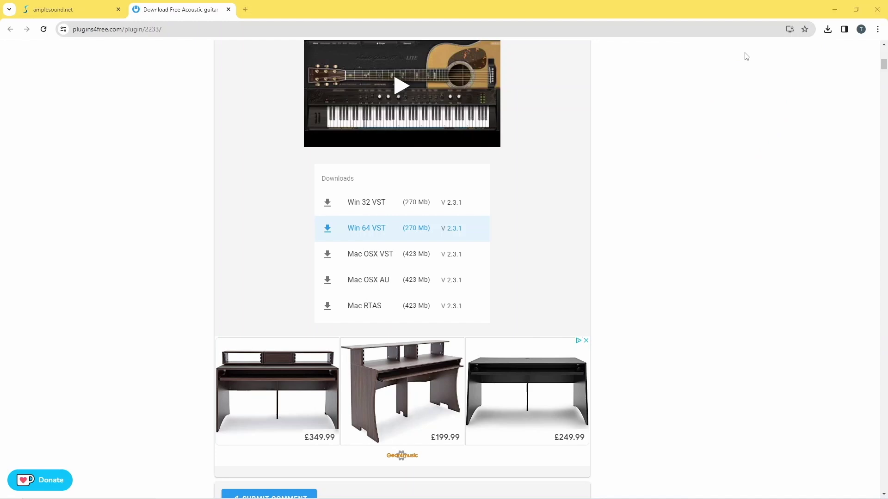
# Step: Run the downloaded AGML_2_3_1_Complete_Installer.exe and extract the archive to the default Downloads folder
pyautogui.click(828, 30)
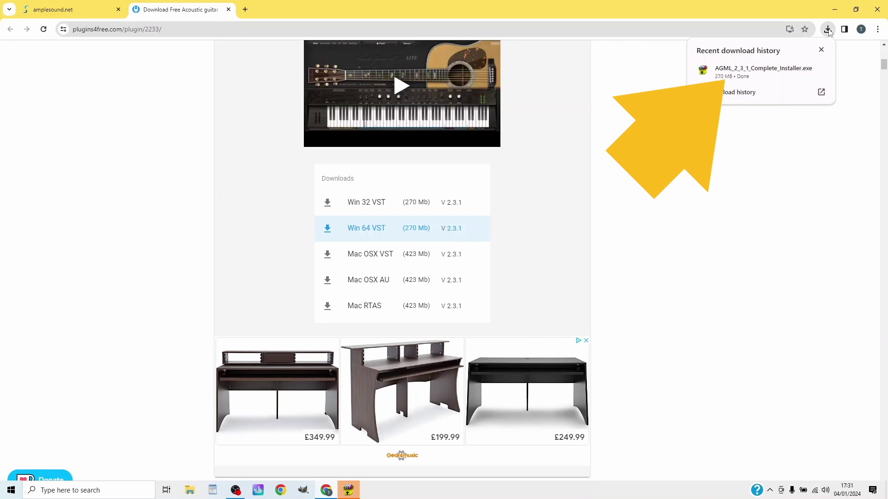
pyautogui.click(784, 70)
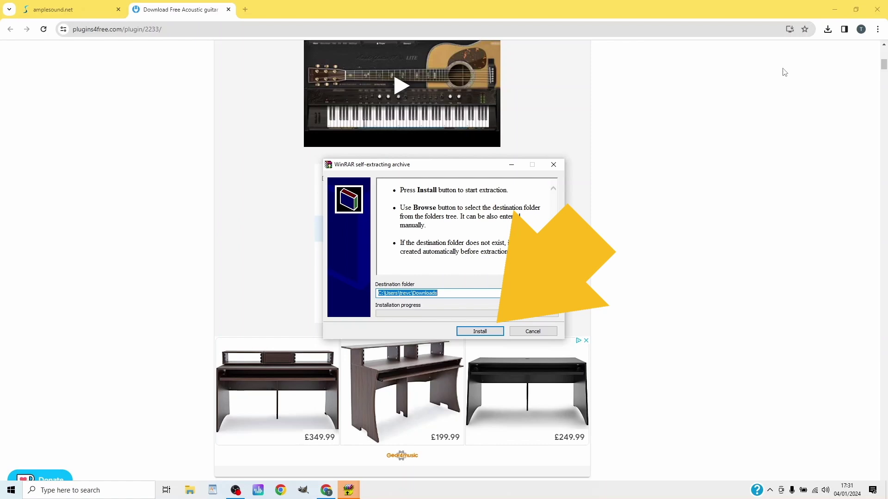
pyautogui.click(480, 332)
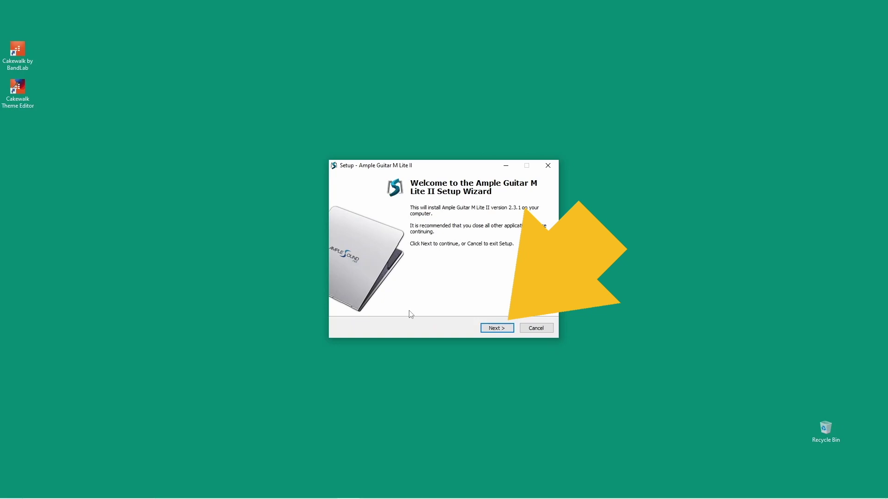
# Step: Begin the Ample Guitar M Lite II setup wizard and accept its license agreement
pyautogui.click(496, 328)
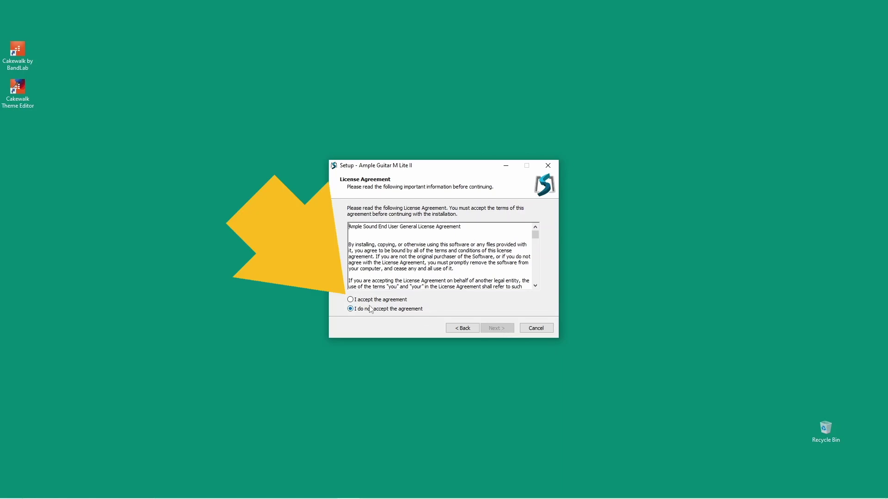
pyautogui.click(351, 300)
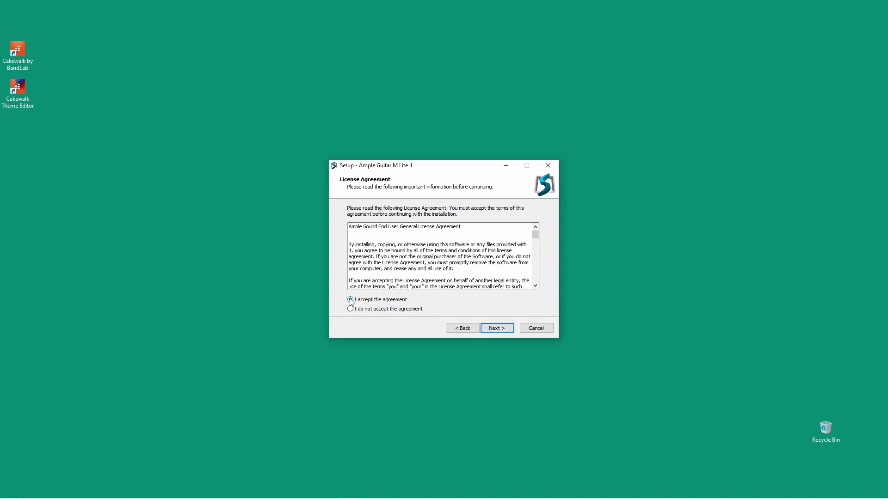
pyautogui.click(505, 329)
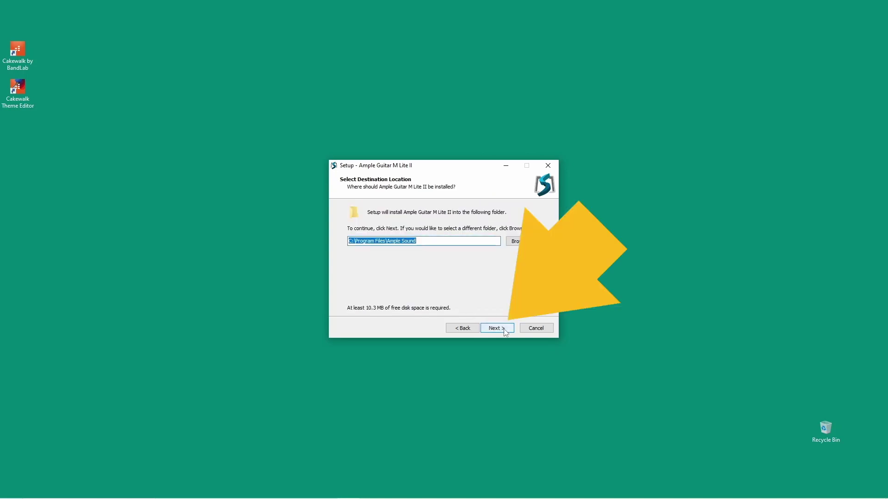
# Step: Keep the default install locations, including C:\Program Files\Ample Sound for program and samples and C:\Program Files\Steinberg\VSTPlugins for 64-bit VST plugins
pyautogui.click(505, 329)
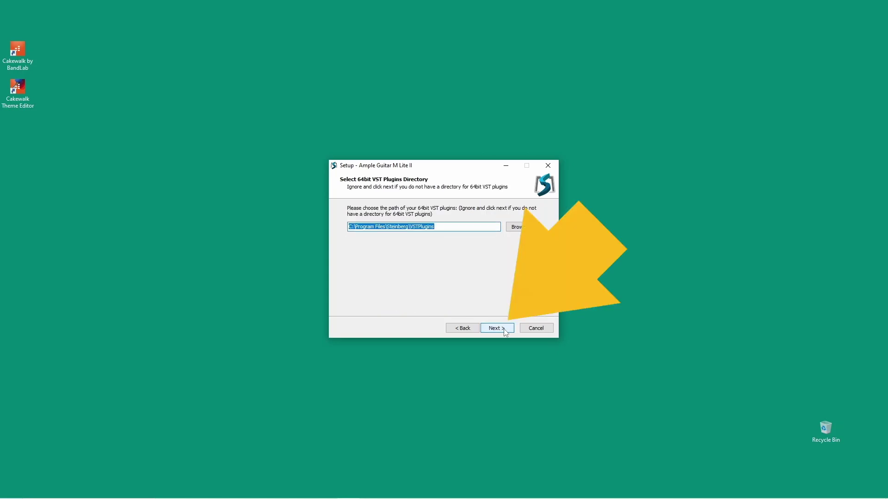
pyautogui.click(505, 329)
pyautogui.click(505, 329)
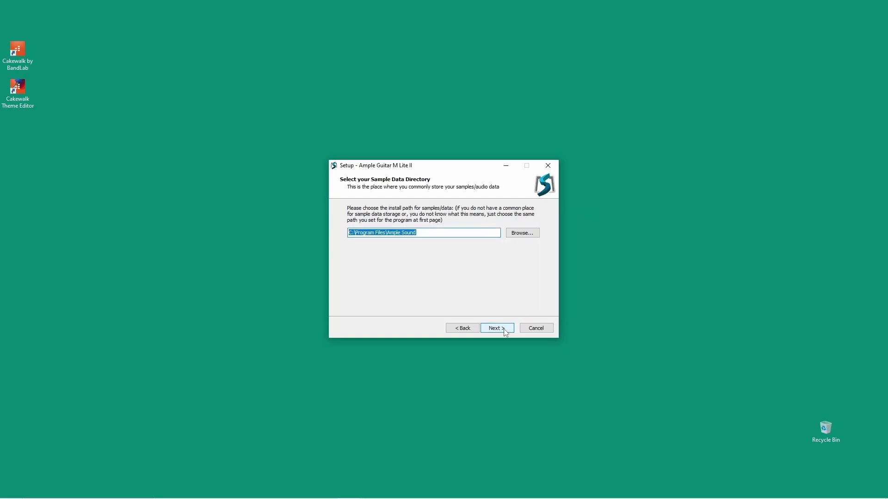
pyautogui.click(505, 330)
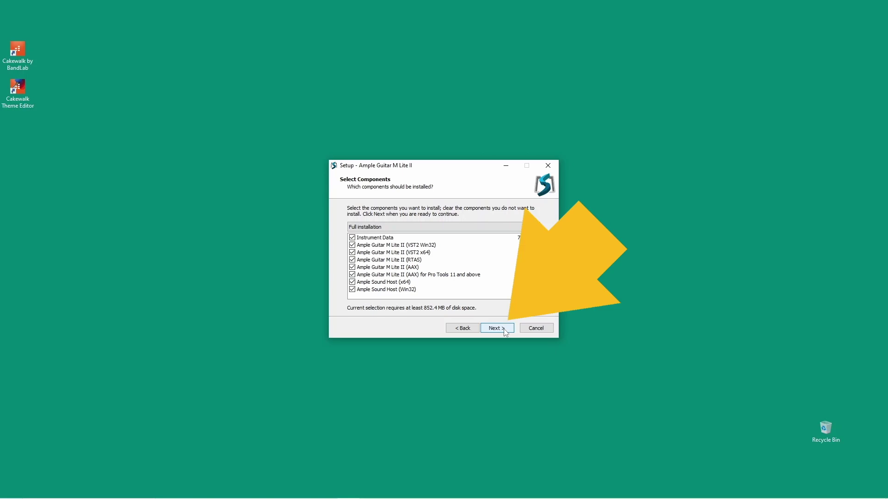
# Step: Install Ample Guitar M Lite II as a full installation with the default Ample Sound Start Menu folder
pyautogui.click(505, 329)
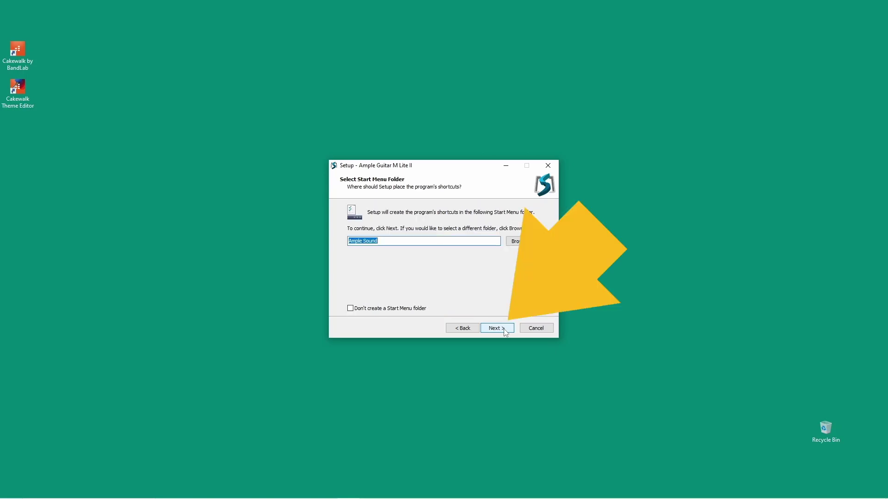
pyautogui.click(505, 331)
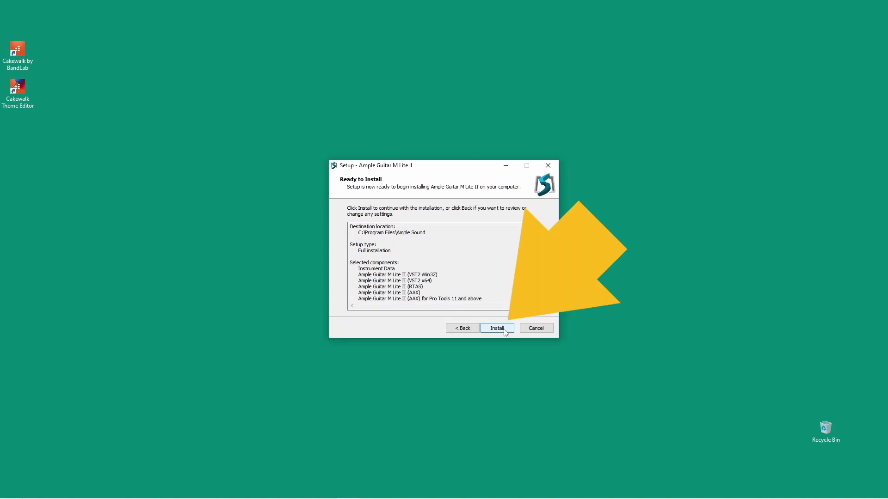
pyautogui.click(505, 331)
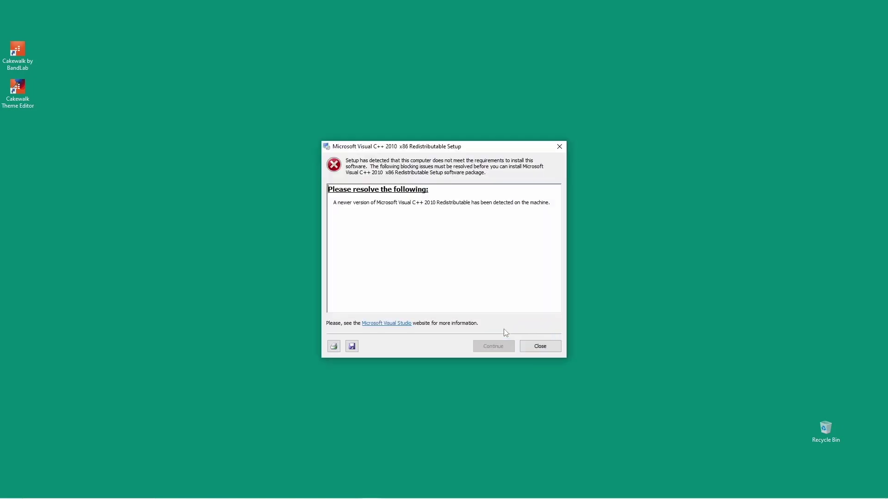
# Step: Dismiss the Microsoft Visual C++ 2010 redistributable setup and finish the Ample Guitar M Lite II wizard
pyautogui.click(540, 347)
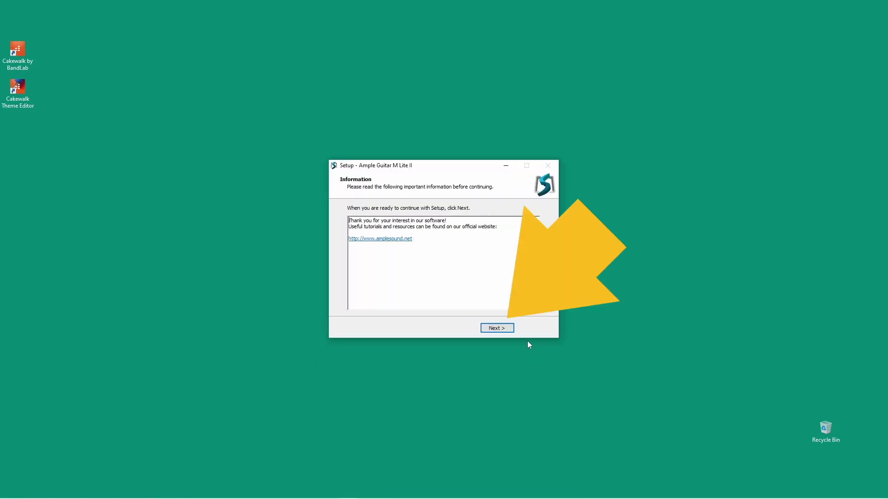
pyautogui.click(506, 331)
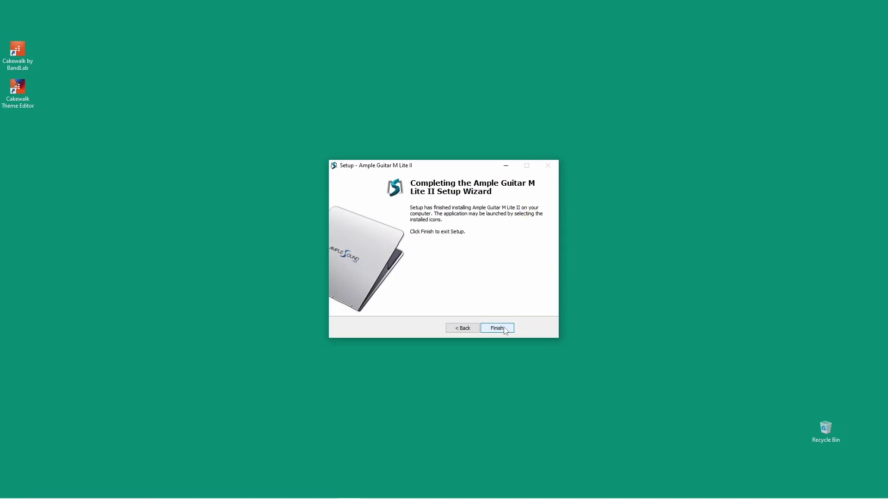
pyautogui.click(505, 329)
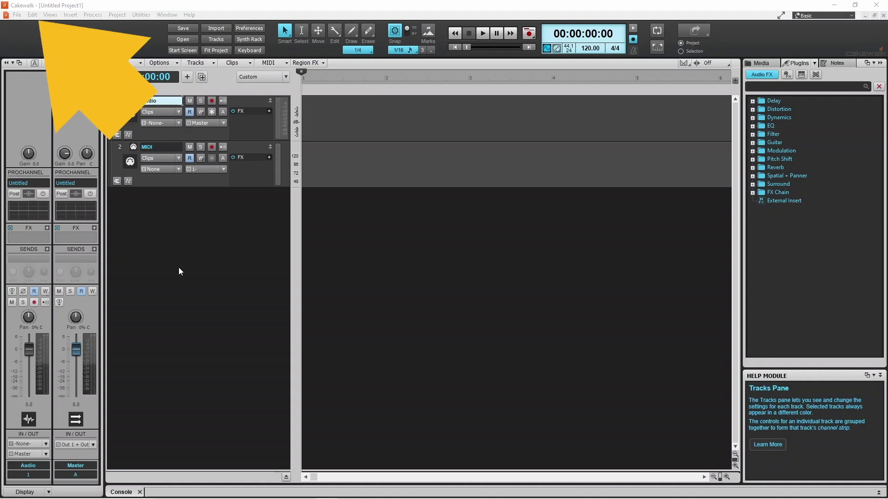
# Step: Switch to Cakewalk and open the VST Settings in the Preferences
pyautogui.click(33, 18)
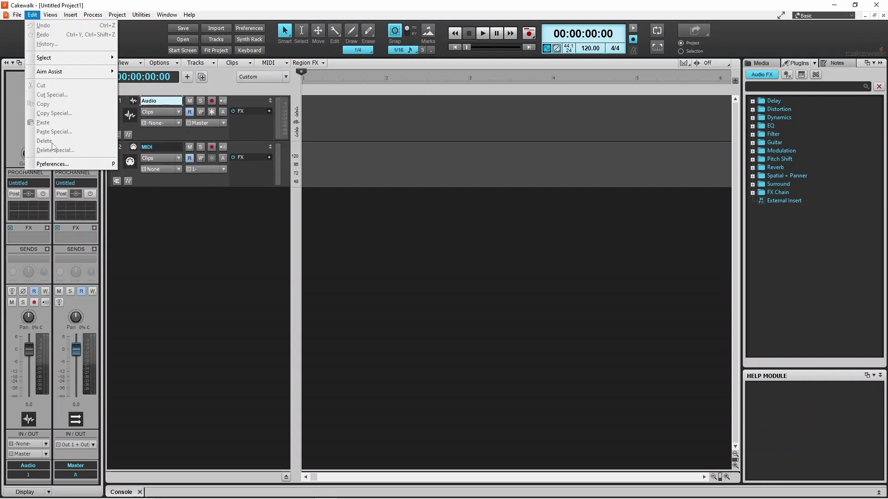
pyautogui.click(53, 164)
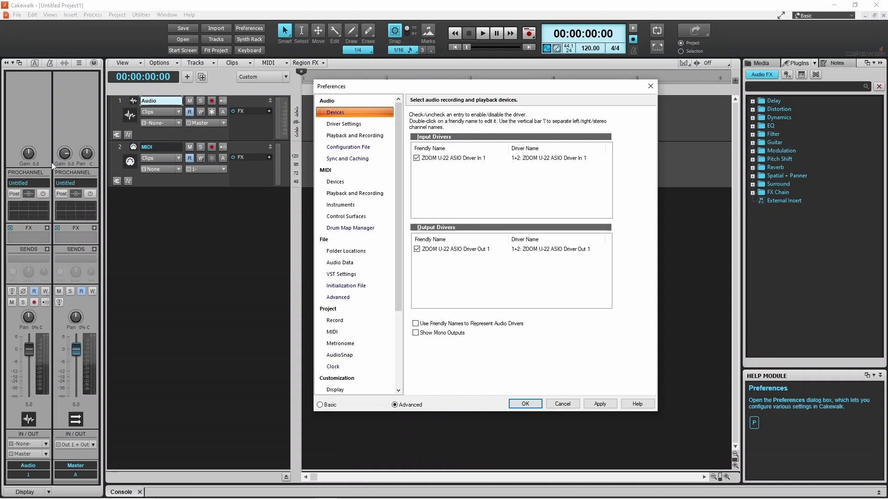
pyautogui.click(351, 274)
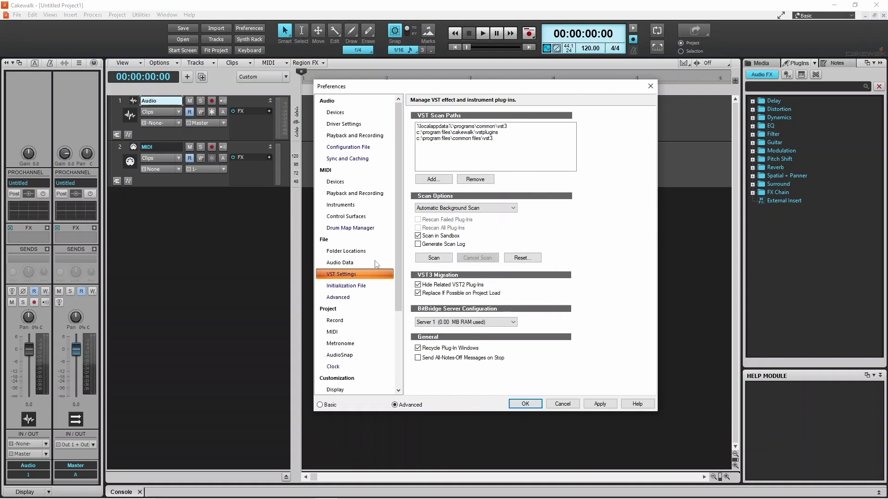
# Step: Start adding a VST scan path and browse to the C:\Program Files\Steinberg folder
pyautogui.click(436, 179)
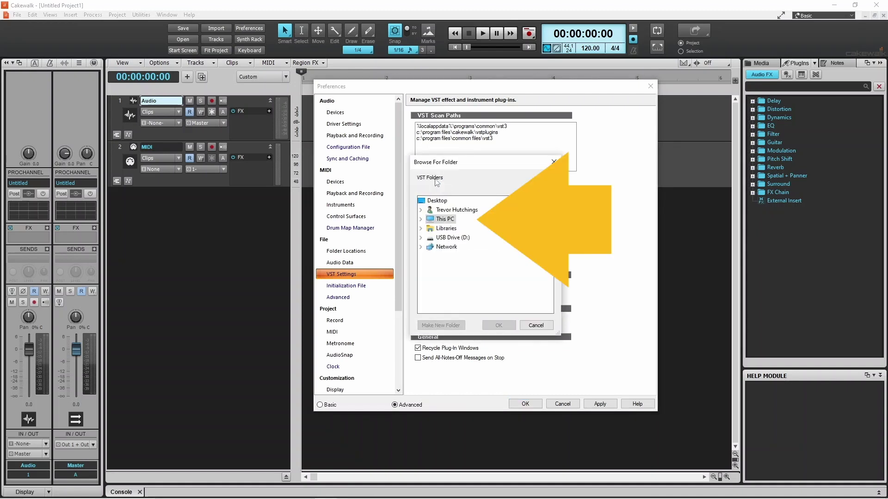
pyautogui.click(421, 220)
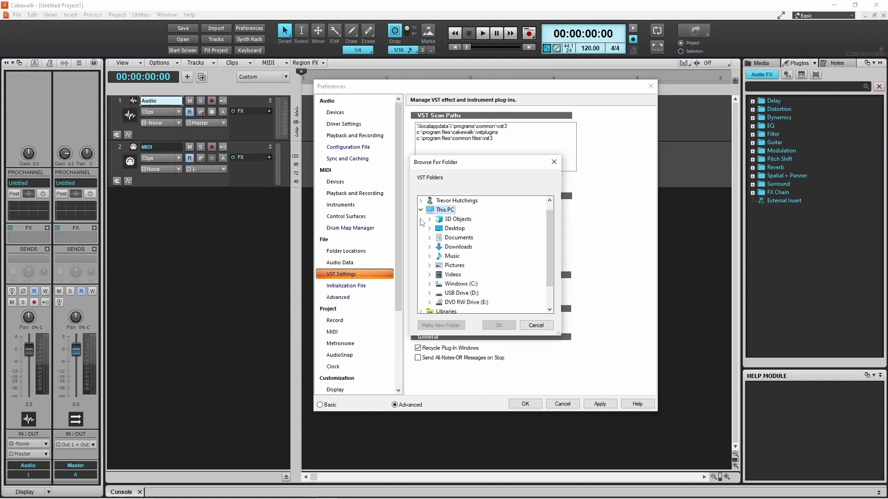
pyautogui.doubleClick(456, 284)
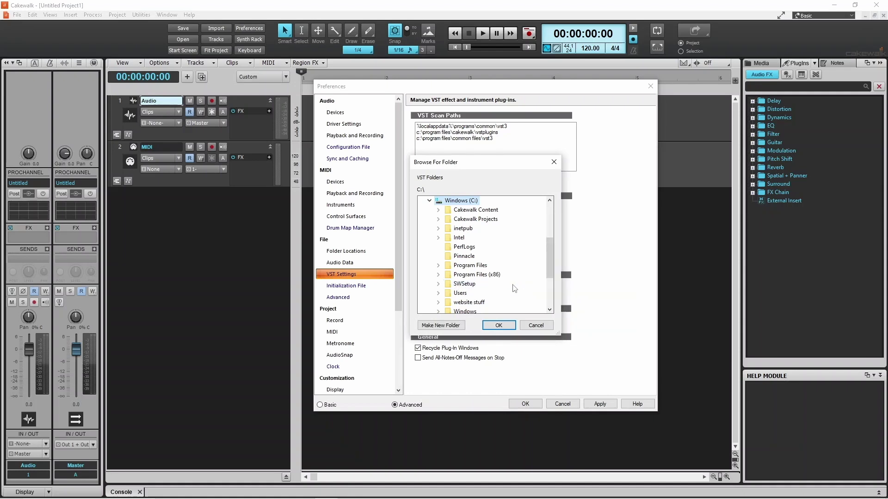
pyautogui.doubleClick(476, 266)
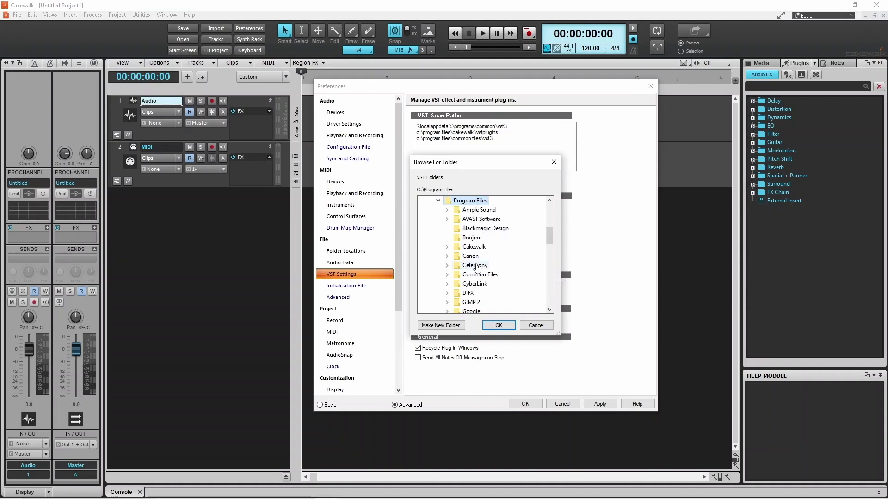
pyautogui.scroll(-2, 550, 310)
pyautogui.click(549, 309)
pyautogui.click(550, 309)
pyautogui.click(550, 309)
pyautogui.click(549, 309)
pyautogui.click(550, 310)
pyautogui.click(549, 309)
pyautogui.click(550, 309)
pyautogui.click(550, 310)
pyautogui.click(550, 310)
pyautogui.click(550, 309)
pyautogui.click(550, 310)
pyautogui.click(550, 310)
pyautogui.click(549, 309)
pyautogui.click(549, 309)
pyautogui.click(550, 310)
pyautogui.click(549, 310)
pyautogui.click(550, 309)
pyautogui.click(550, 309)
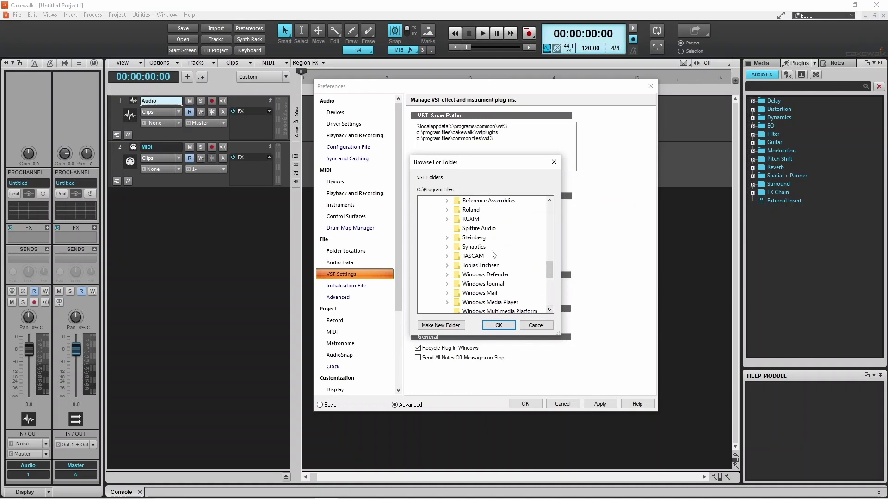
pyautogui.click(480, 238)
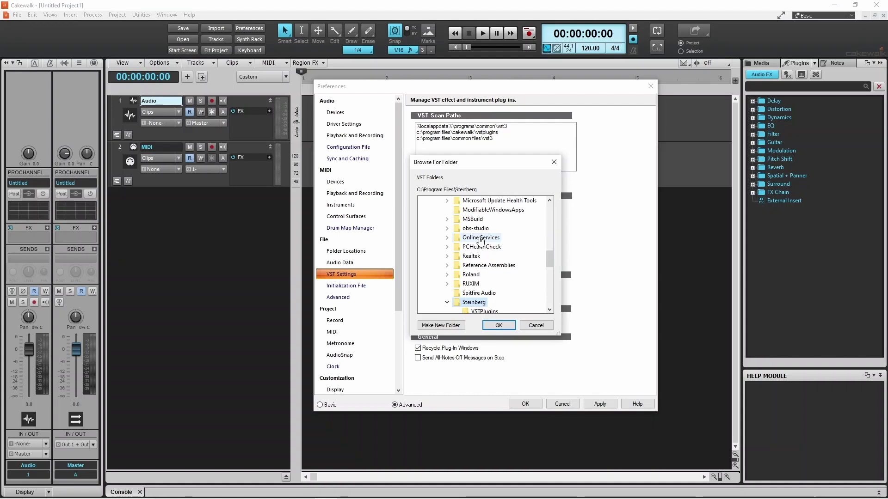
# Step: Add Steinberg's VSTPlugins subfolder to the VST scan paths and accept the preferences
pyautogui.click(549, 310)
pyautogui.click(550, 310)
pyautogui.click(549, 310)
pyautogui.click(550, 309)
pyautogui.click(549, 309)
pyautogui.click(549, 310)
pyautogui.click(550, 310)
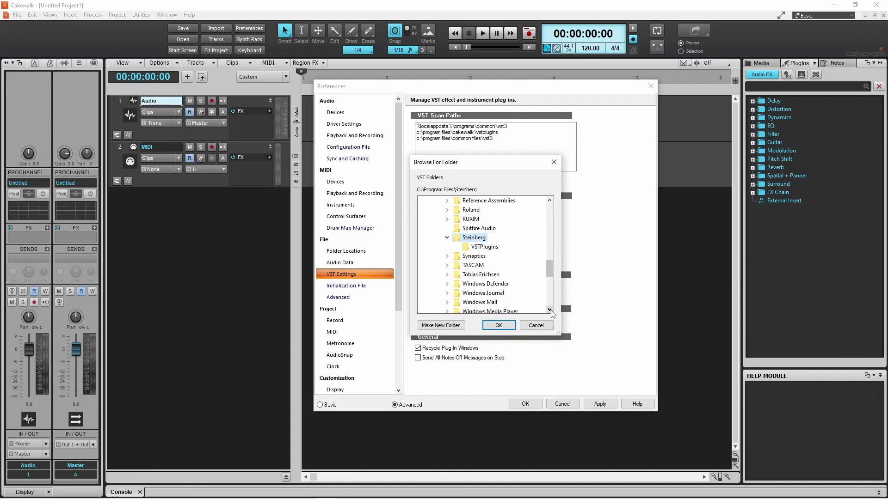
pyautogui.click(496, 248)
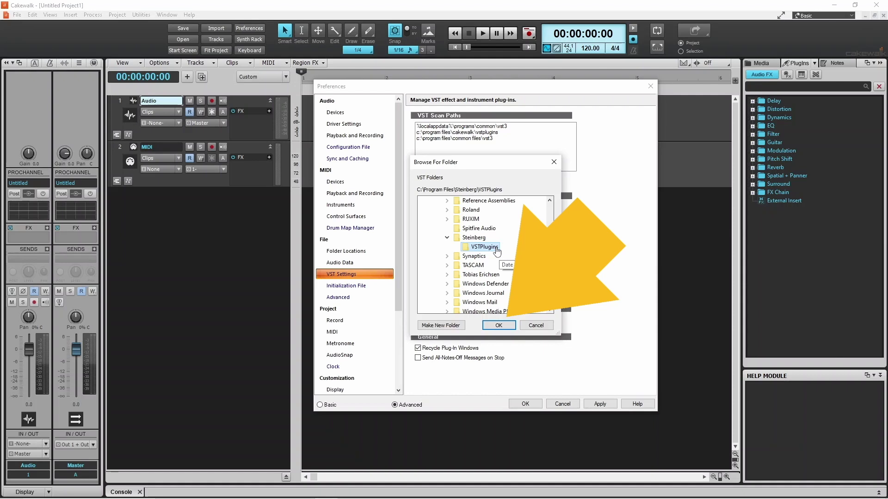
pyautogui.click(501, 326)
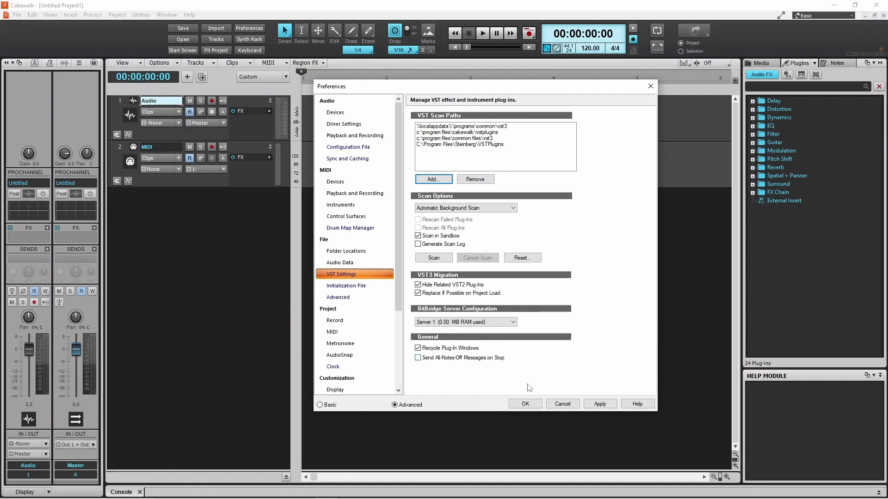
pyautogui.click(530, 402)
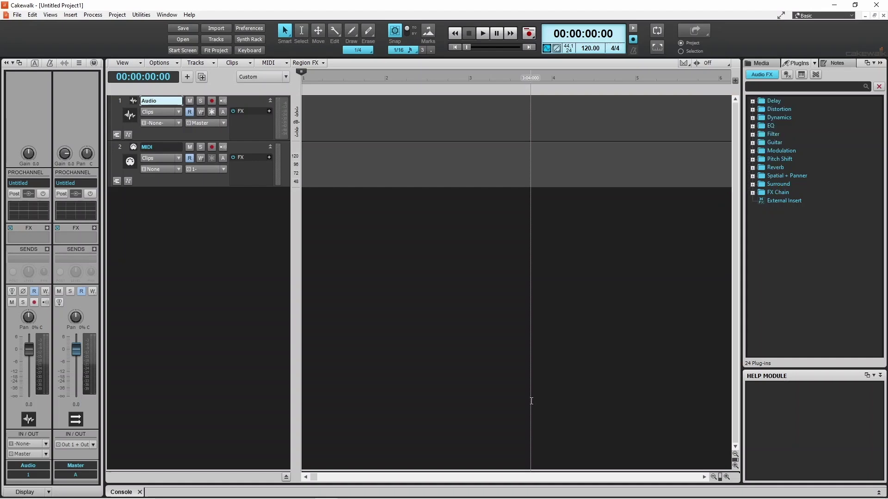
# Step: Insert Ample Guitar M II Lite from the uncategorized instruments as a Simple Instrument Track and reposition its window clear of the track list
pyautogui.click(802, 74)
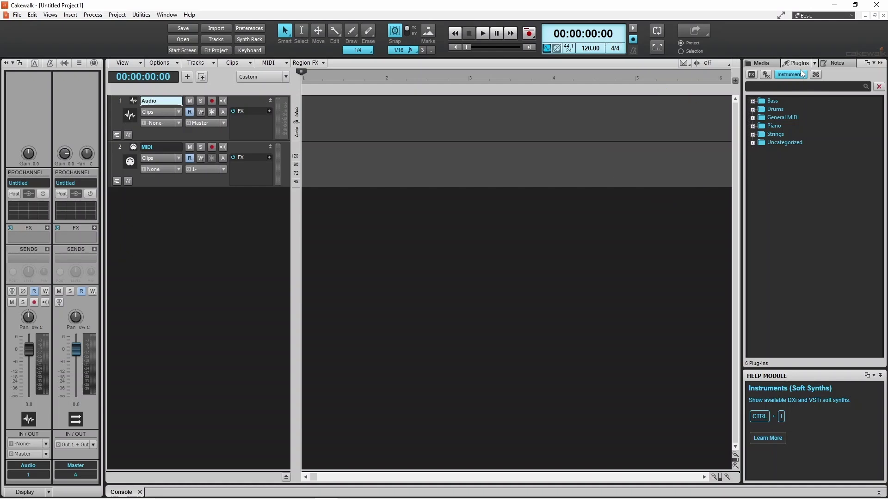
pyautogui.click(753, 142)
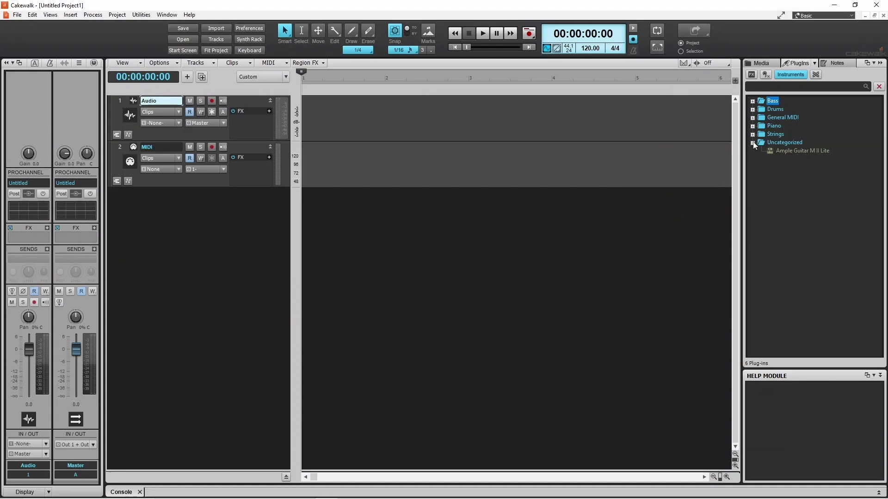
pyautogui.moveTo(779, 152); pyautogui.dragTo(226, 222)
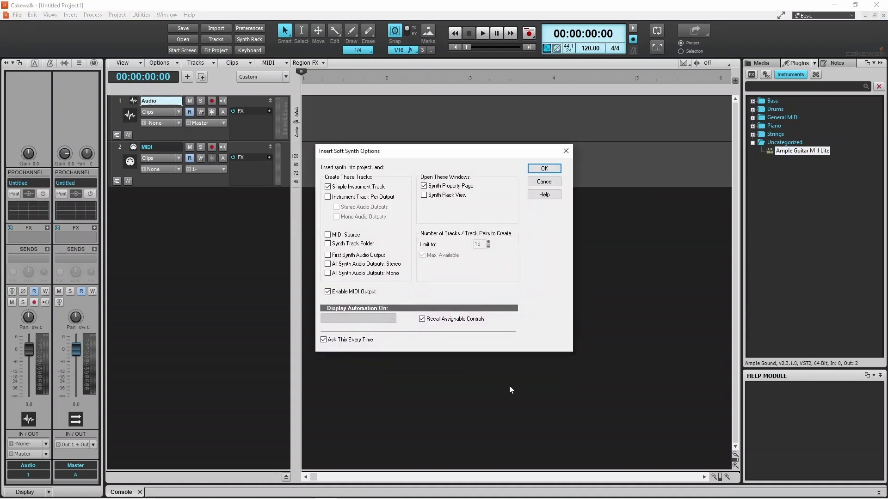
pyautogui.moveTo(790, 496)
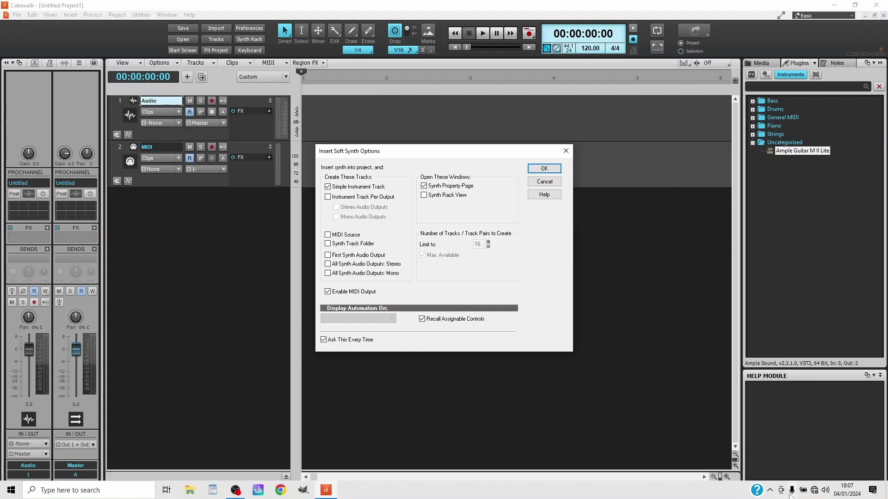
pyautogui.click(545, 169)
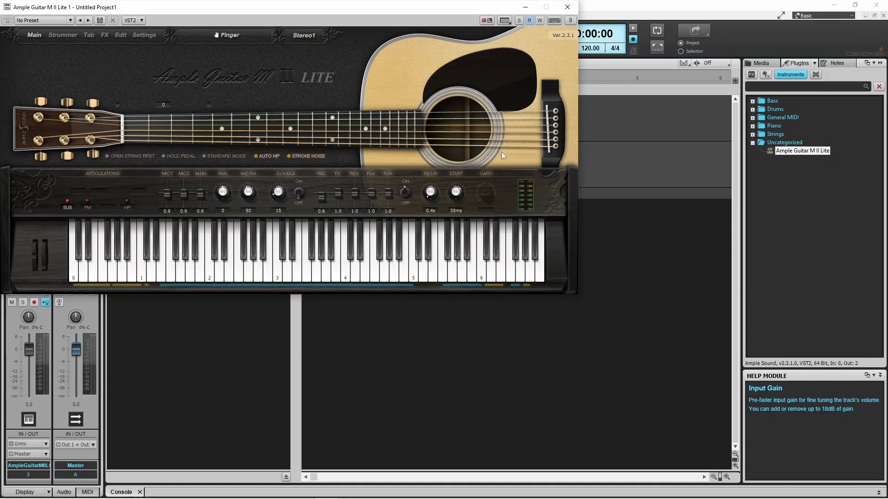
pyautogui.moveTo(260, 13); pyautogui.dragTo(499, 127)
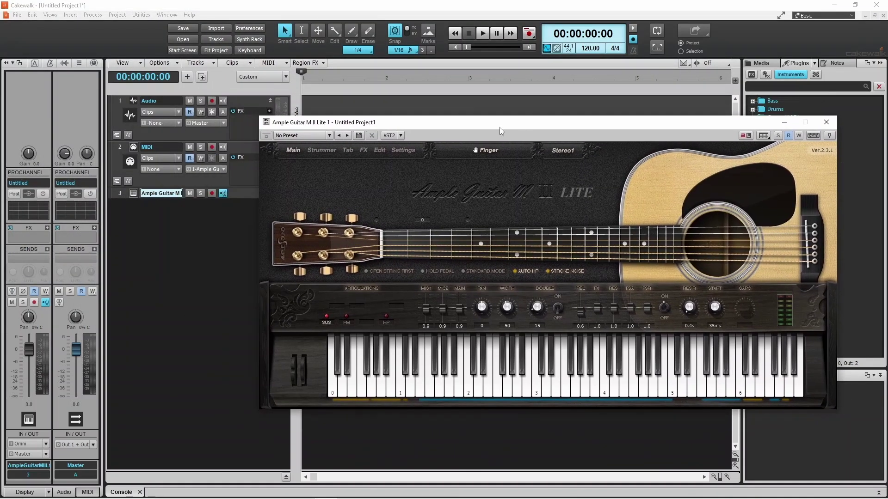
# Step: Set the MIDI track's output to 1-Ample Guitar M II Lite 1
pyautogui.click(120, 147)
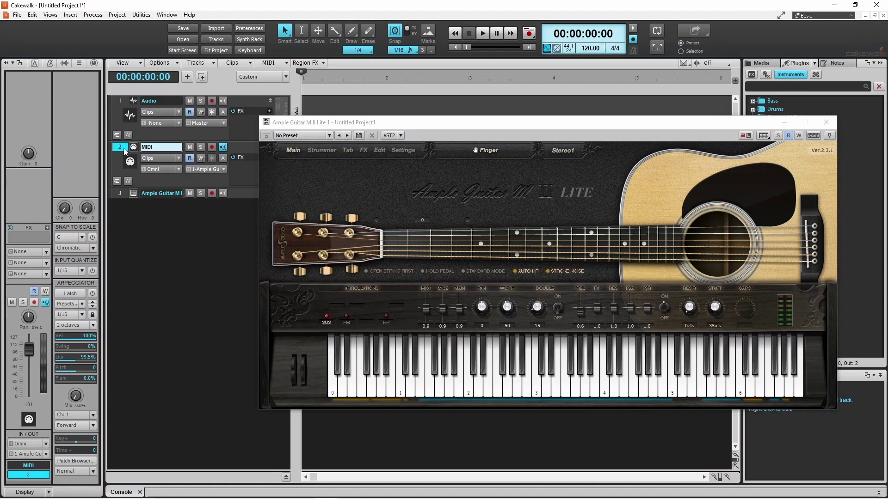
pyautogui.click(224, 168)
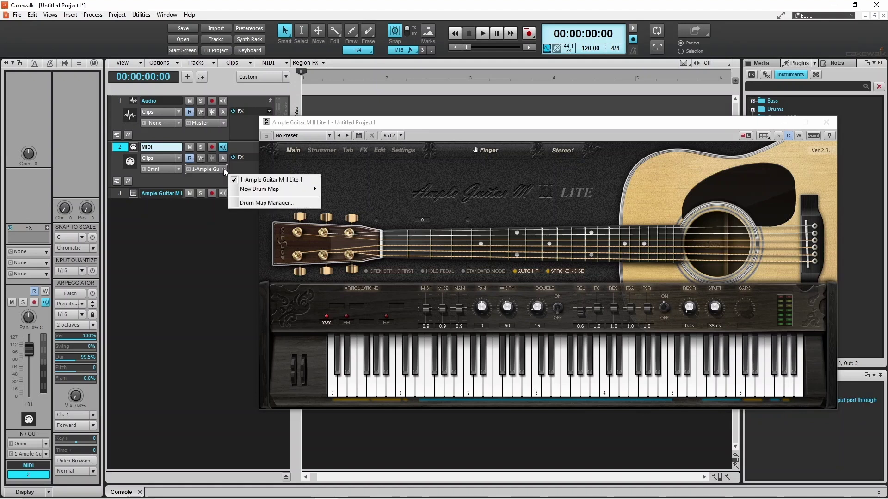
pyautogui.click(254, 180)
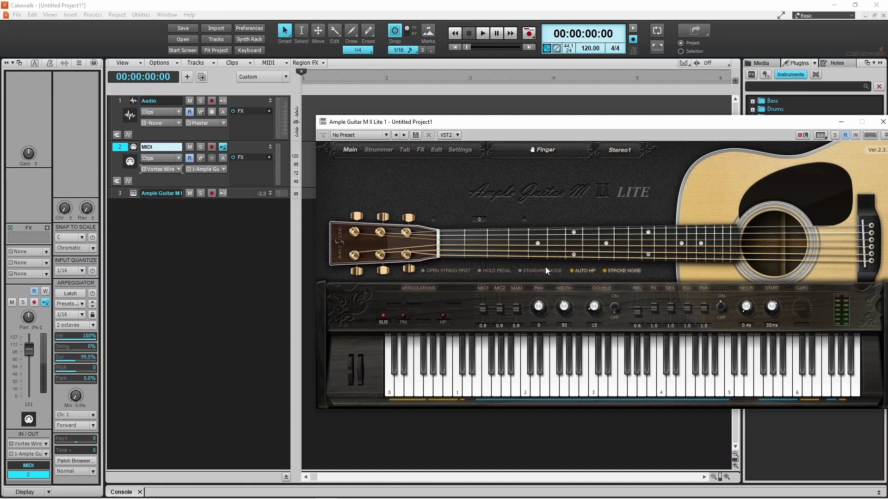
pyautogui.moveTo(546, 269)
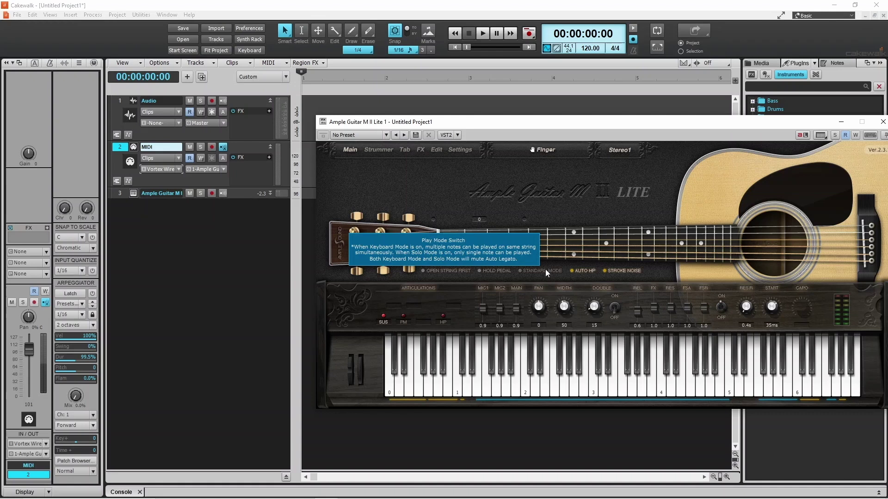
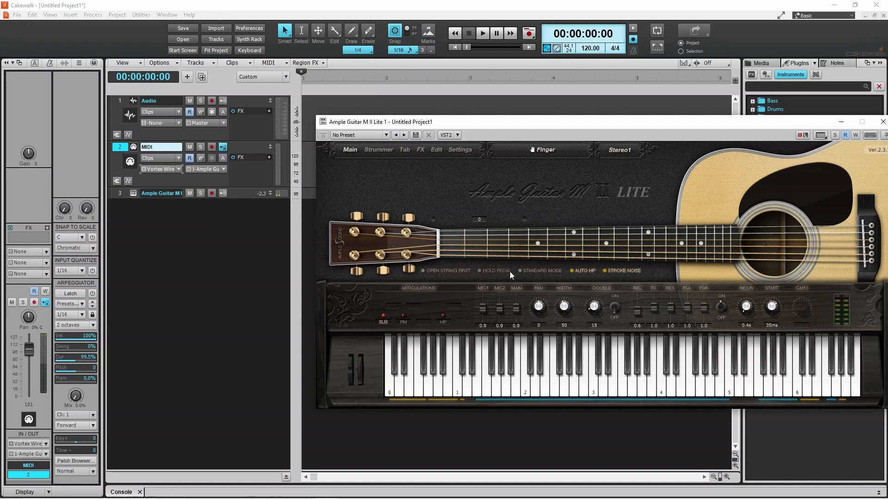
# Step: Try contrasting Mic 1 and Mic 2 volume balances, settle both at 1.0, and set the main volume to 1.1
pyautogui.moveTo(484, 307); pyautogui.dragTo(484, 276)
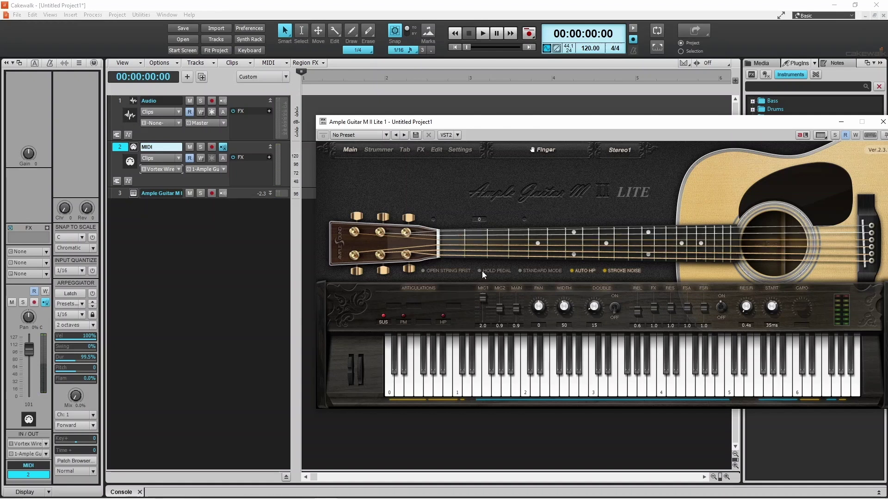
pyautogui.moveTo(501, 310); pyautogui.dragTo(505, 333)
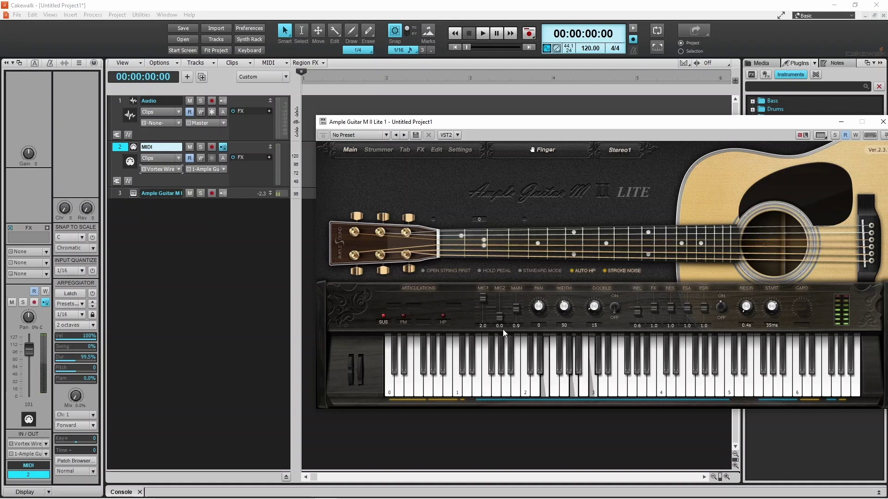
pyautogui.moveTo(501, 318); pyautogui.dragTo(483, 335)
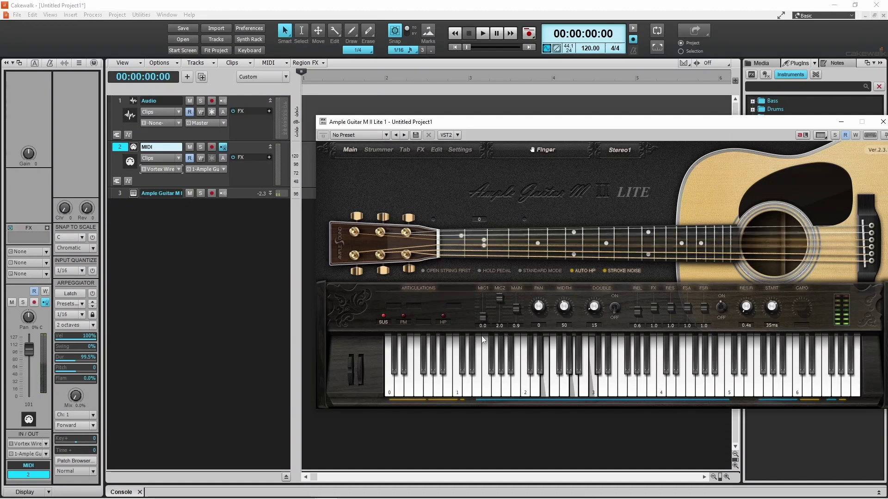
pyautogui.moveTo(482, 315); pyautogui.dragTo(502, 310)
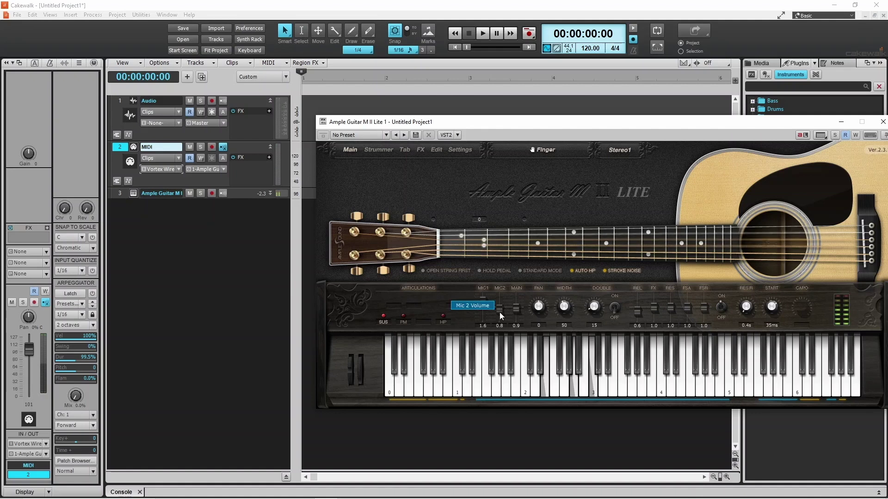
pyautogui.moveTo(497, 309); pyautogui.dragTo(482, 316)
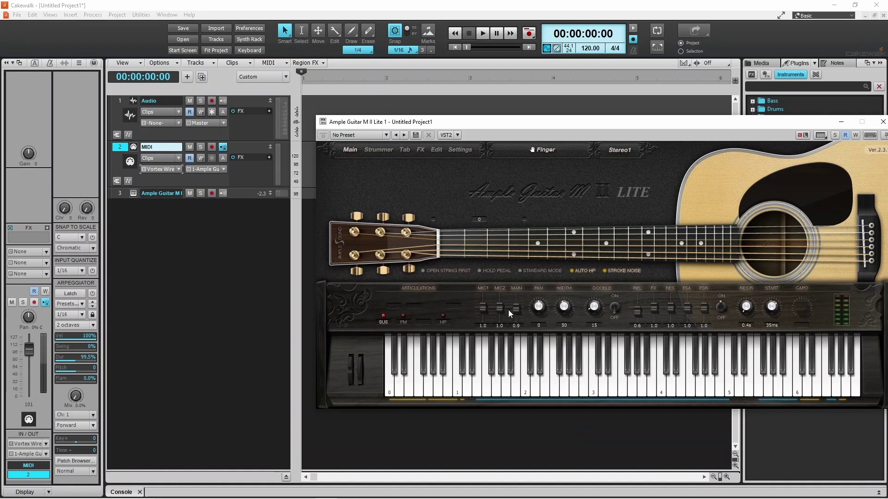
pyautogui.moveTo(515, 308); pyautogui.dragTo(515, 334)
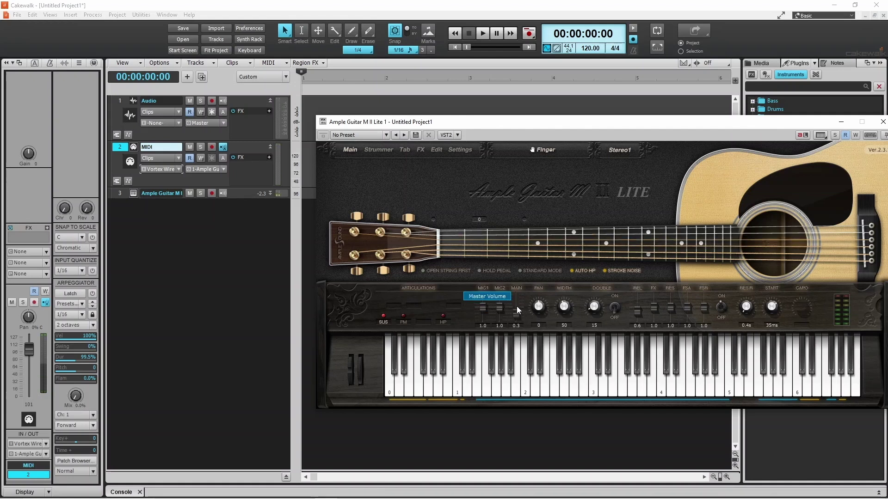
pyautogui.moveTo(514, 315)
pyautogui.mouseDown()
pyautogui.moveTo(514, 283)
pyautogui.moveTo(516, 317)
pyautogui.mouseUp()
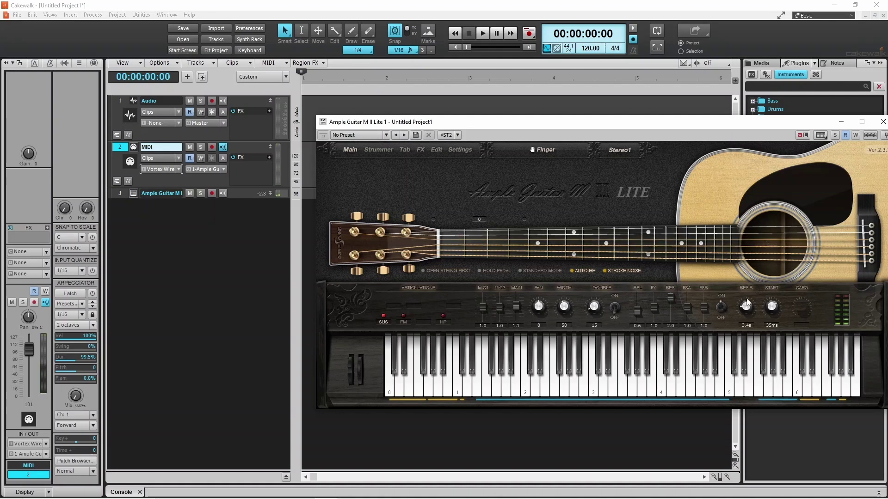
# Step: Try a longer RES.R time, bring it down to 0.4 s, and lower the RES level to 1.1
pyautogui.moveTo(746, 309); pyautogui.dragTo(741, 283)
pyautogui.moveTo(749, 311); pyautogui.dragTo(751, 354)
pyautogui.scroll(-5, 746, 310)
pyautogui.scroll(-5, 669, 297)
pyautogui.scroll(-1, 671, 317)
# Step: Switch the guitar's articulation to Palm Mute and back to Sustain using the keyswitch notes
pyautogui.click(398, 386)
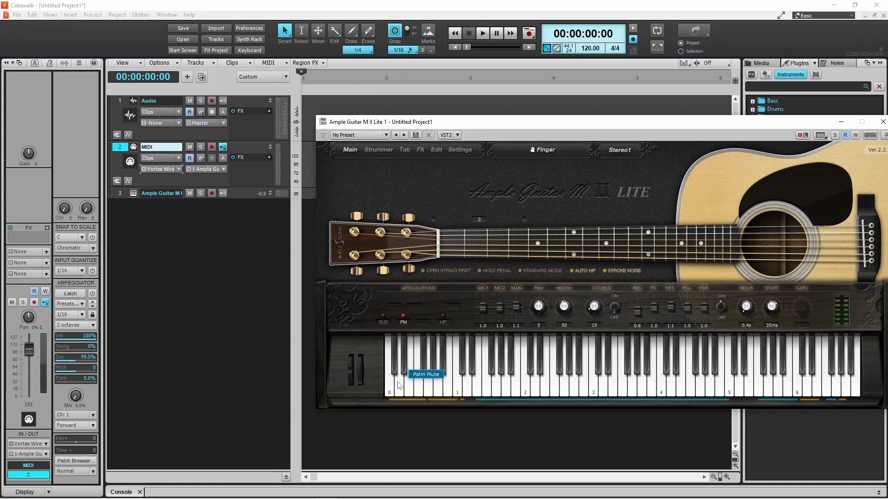
pyautogui.click(390, 388)
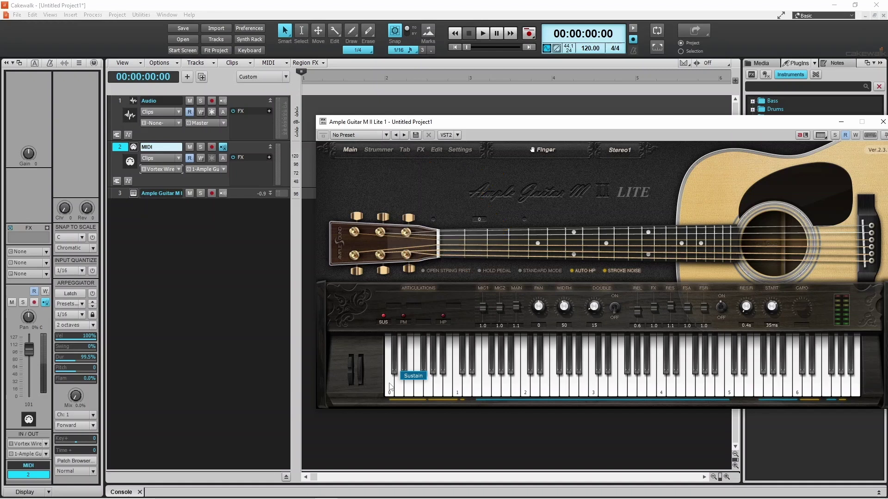
# Step: Turn on the Strummer and load the strum pattern 060-16-44-Pop01
pyautogui.click(374, 151)
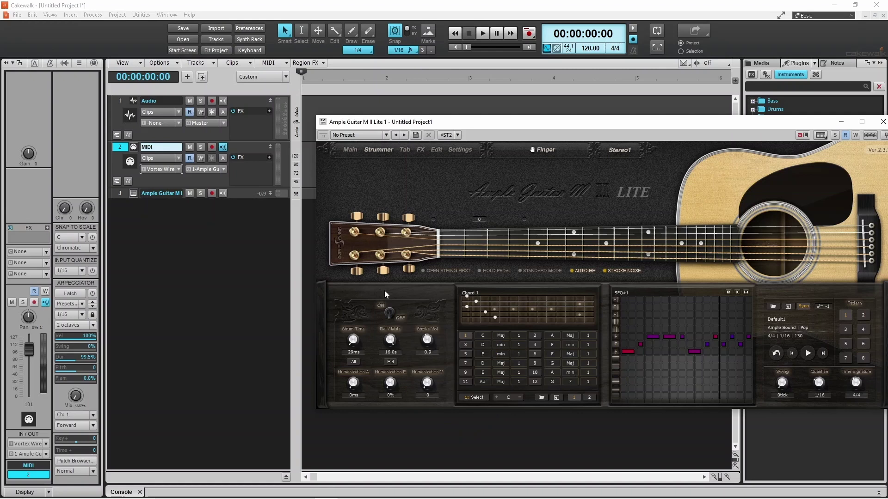
pyautogui.click(387, 315)
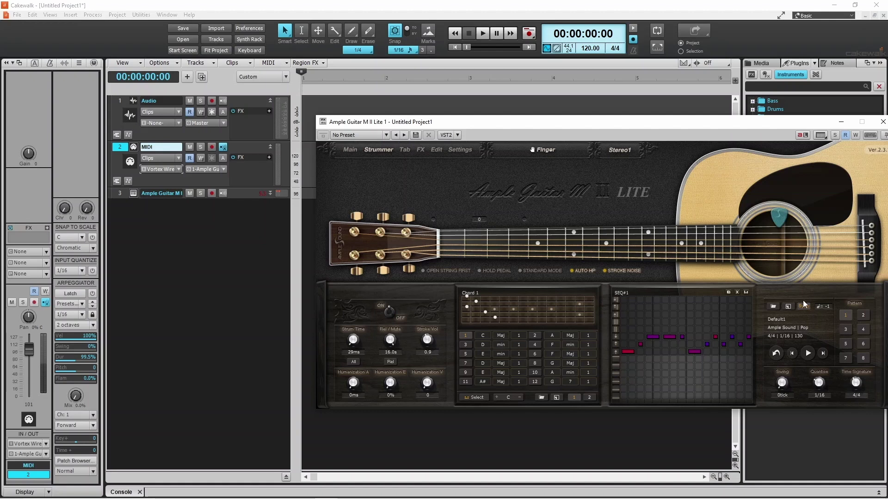
pyautogui.click(774, 306)
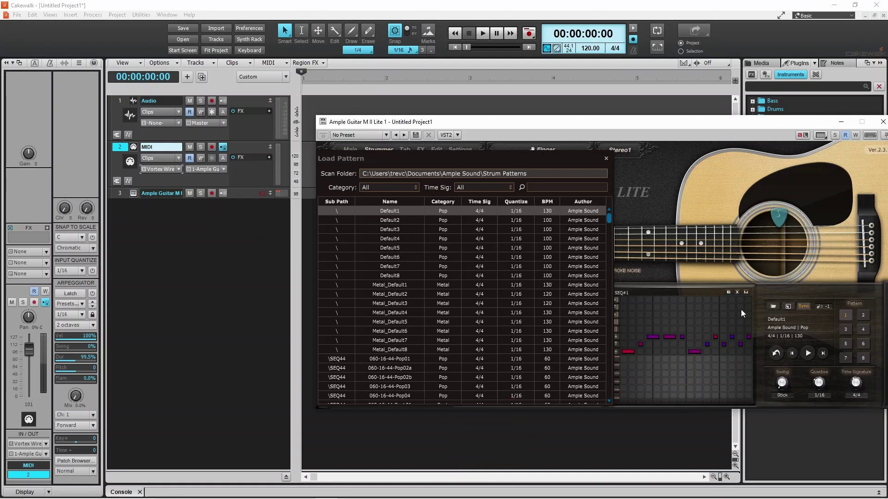
pyautogui.click(394, 359)
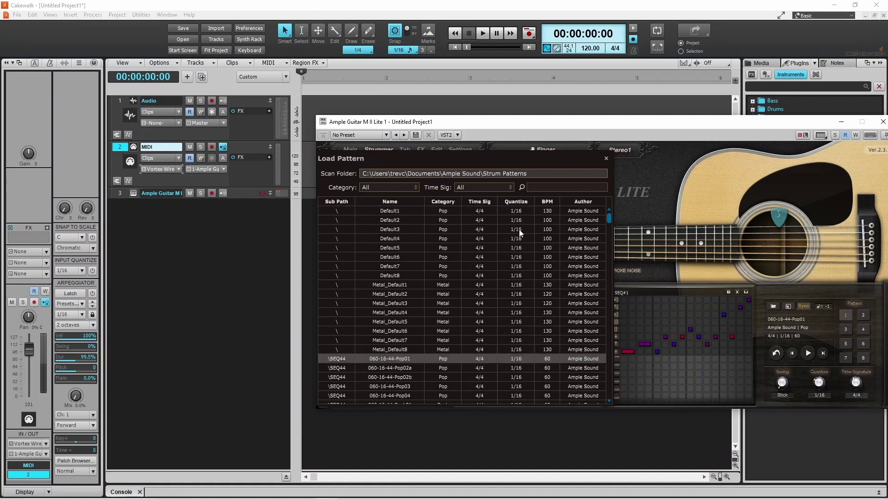
pyautogui.click(606, 158)
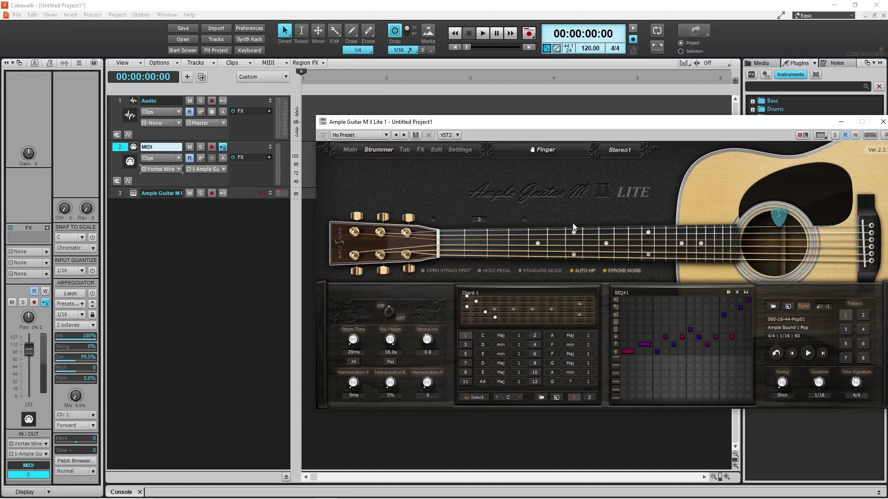
# Step: Set the Strummer's chord key to F, and try a 419 ms strum time before restoring it to 29 ms
pyautogui.click(516, 398)
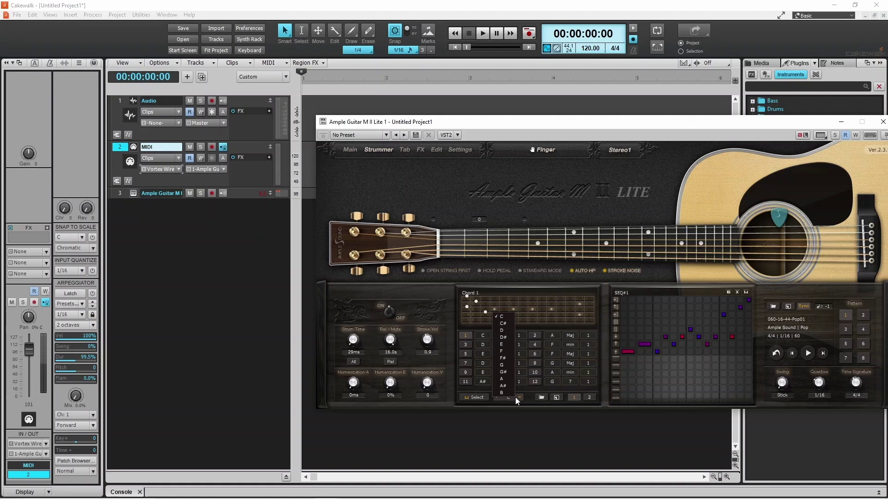
pyautogui.click(506, 350)
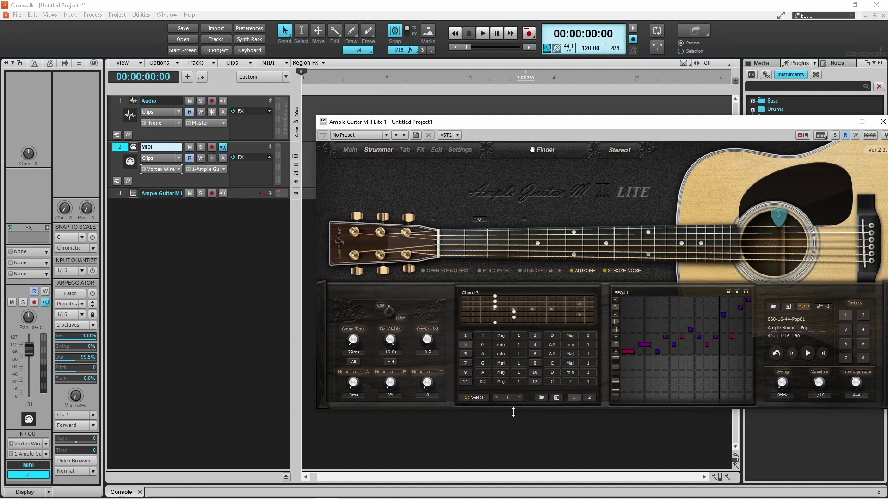
pyautogui.moveTo(366, 342)
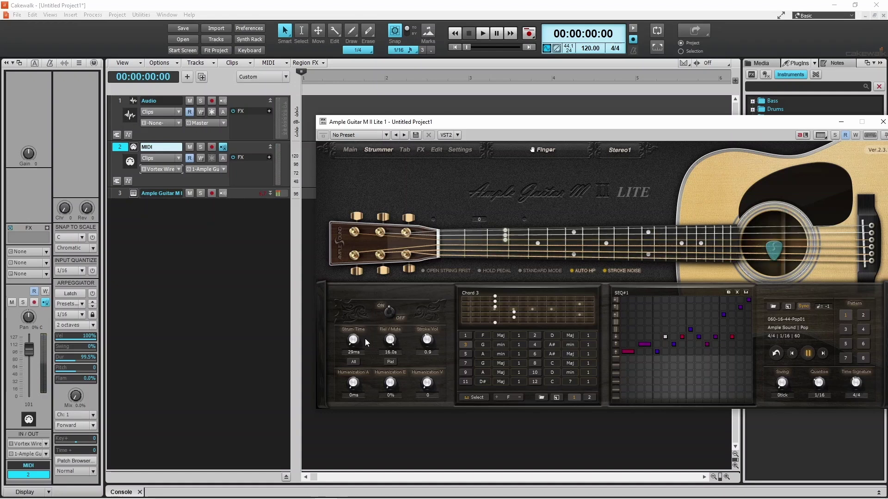
pyautogui.moveTo(353, 341); pyautogui.dragTo(350, 323)
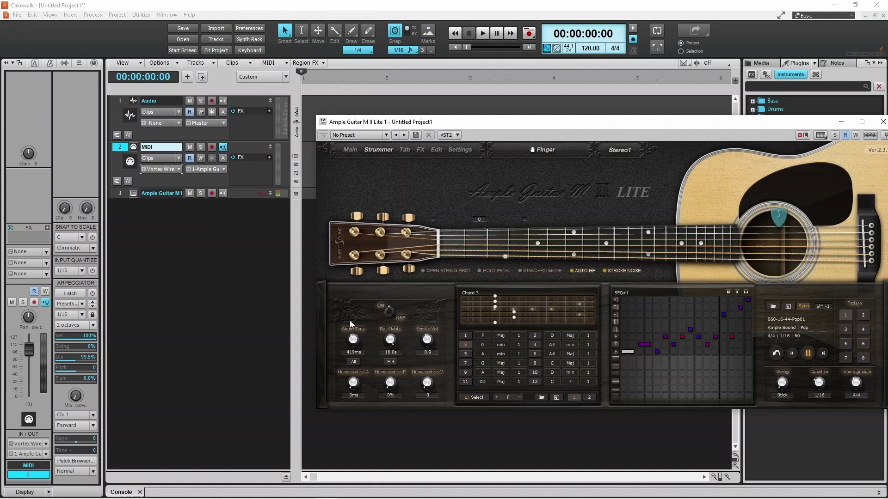
pyautogui.moveTo(355, 339); pyautogui.dragTo(350, 347)
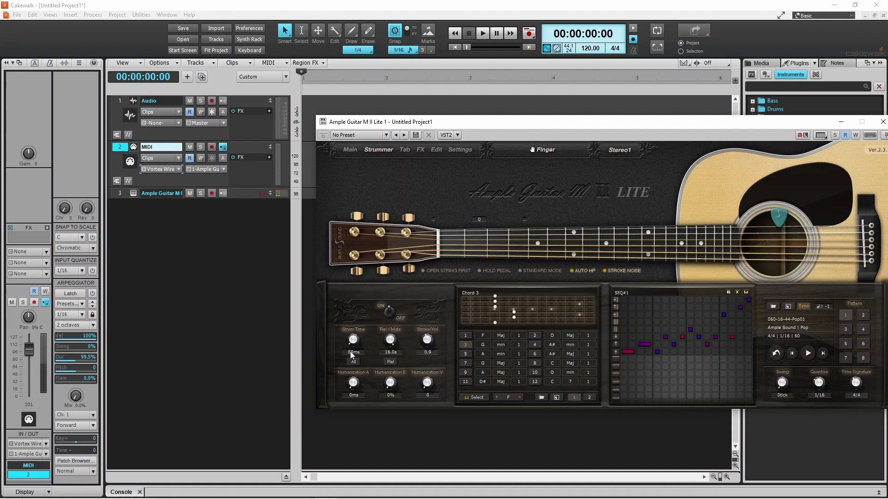
pyautogui.moveTo(351, 355); pyautogui.dragTo(350, 357)
pyautogui.scroll(-1, 351, 353)
# Step: Turn on the Delay effect pedal and adjust its send level
pyautogui.click(421, 150)
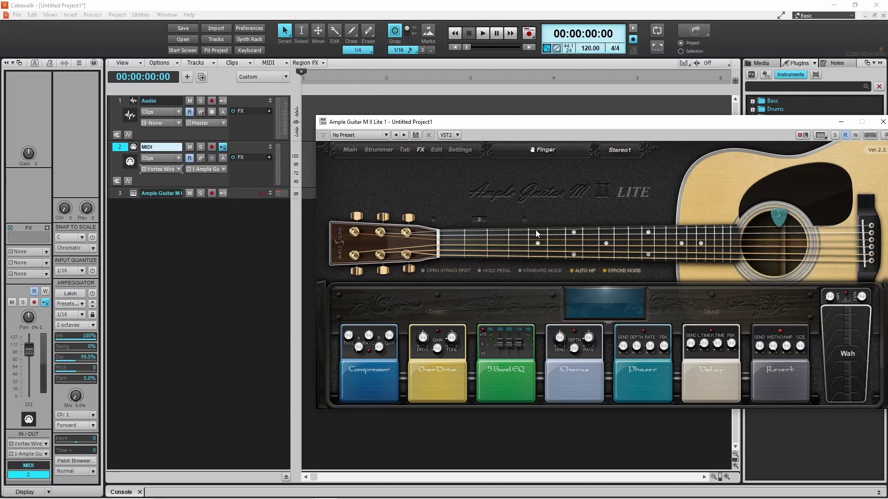
pyautogui.click(718, 381)
pyautogui.click(379, 151)
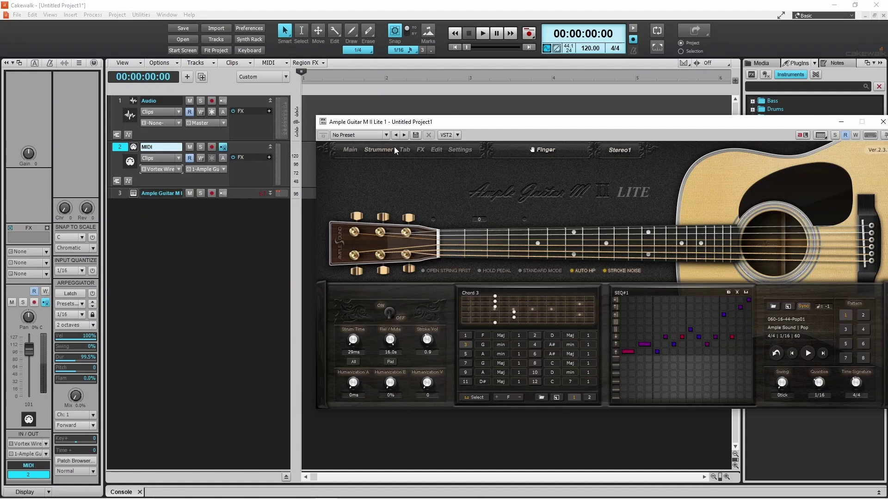
pyautogui.click(421, 151)
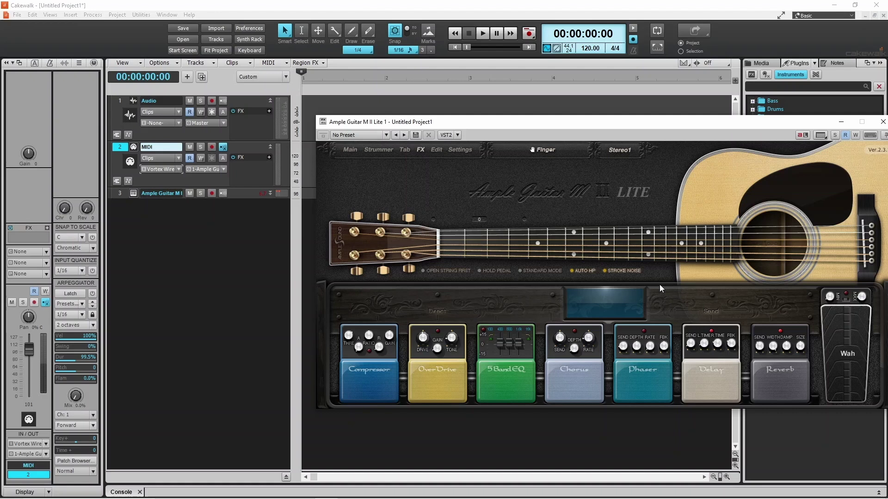
pyautogui.click(692, 346)
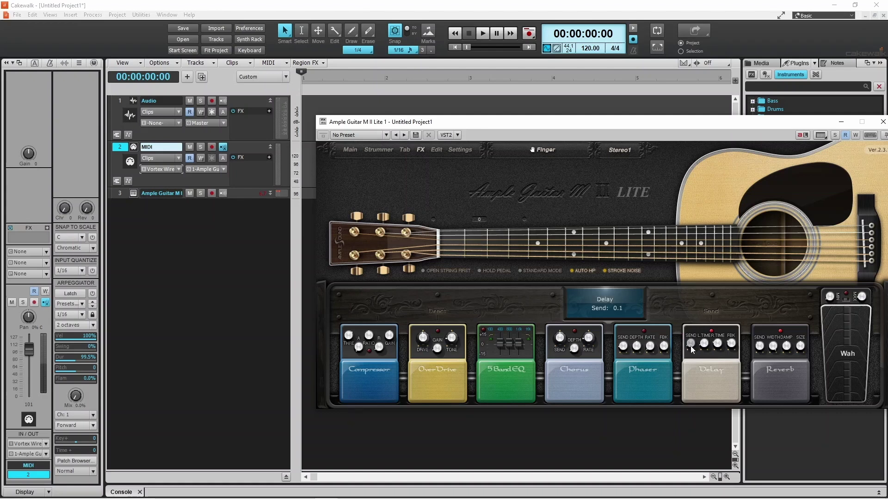
pyautogui.moveTo(693, 346); pyautogui.dragTo(733, 342)
# Step: Open the guitar plug-in's Settings with its preset options
pyautogui.click(459, 151)
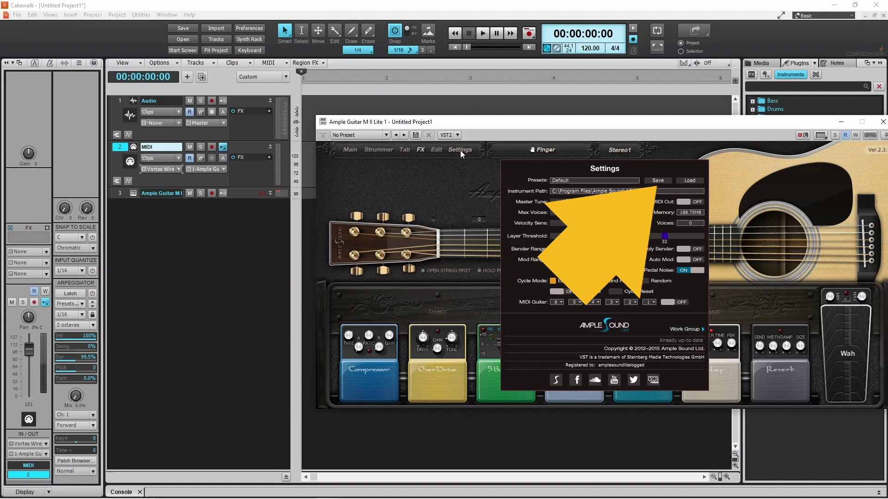
# Step: Save the plug-in's current settings as a preset named test1
pyautogui.click(656, 181)
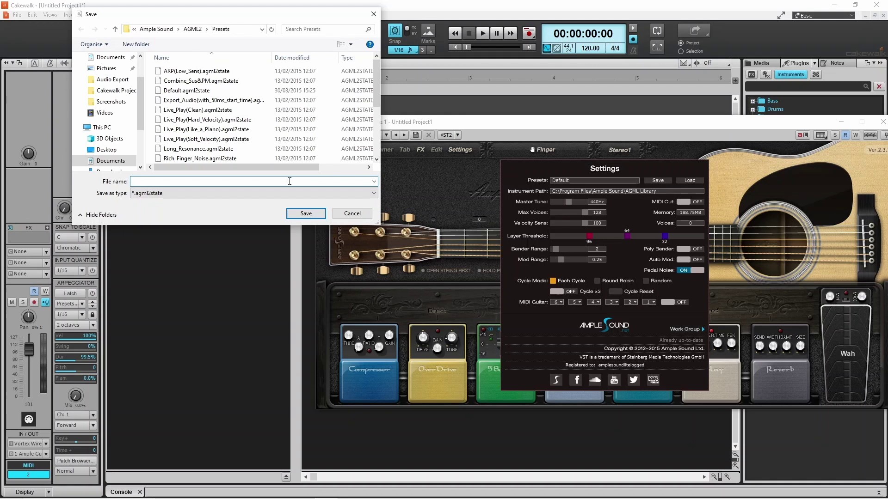
pyautogui.write('test1')
pyautogui.click(315, 212)
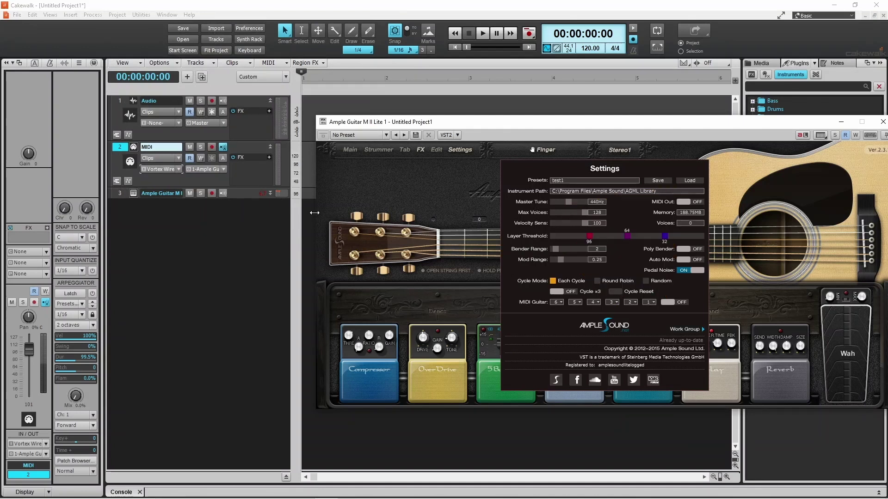
# Step: Load the Default.agml2state preset and close the plug-in's Settings
pyautogui.click(682, 181)
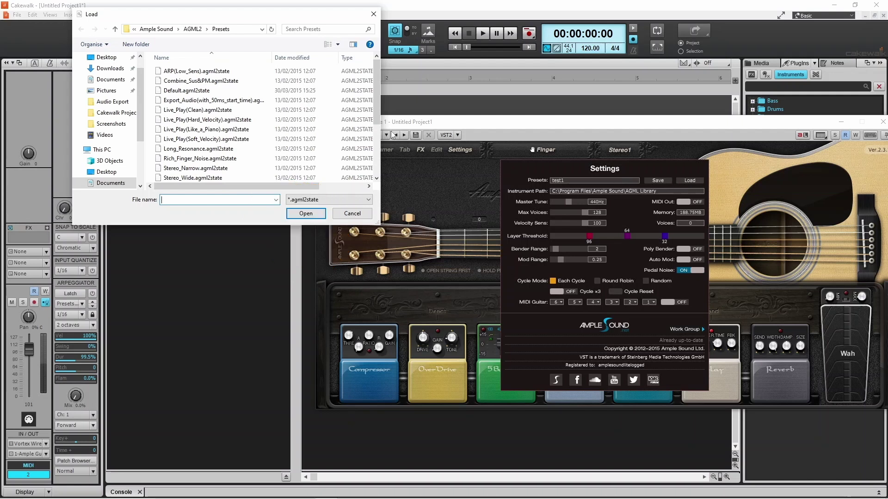
pyautogui.click(209, 91)
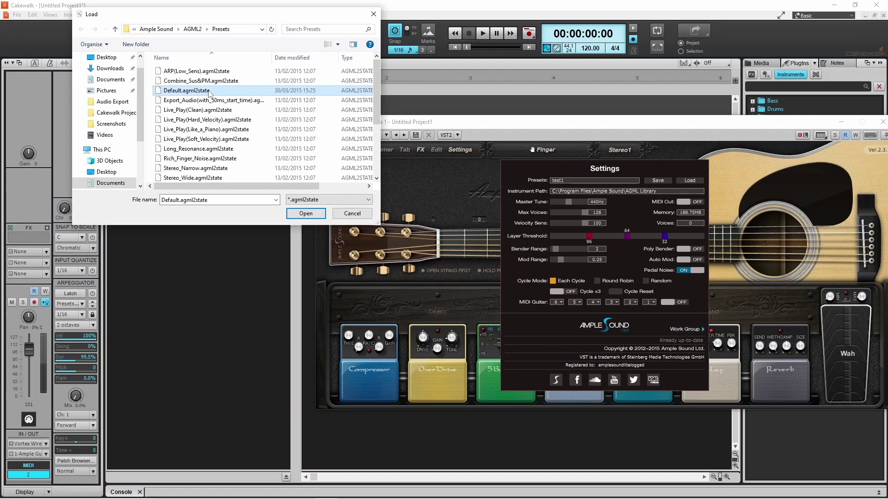
pyautogui.click(311, 214)
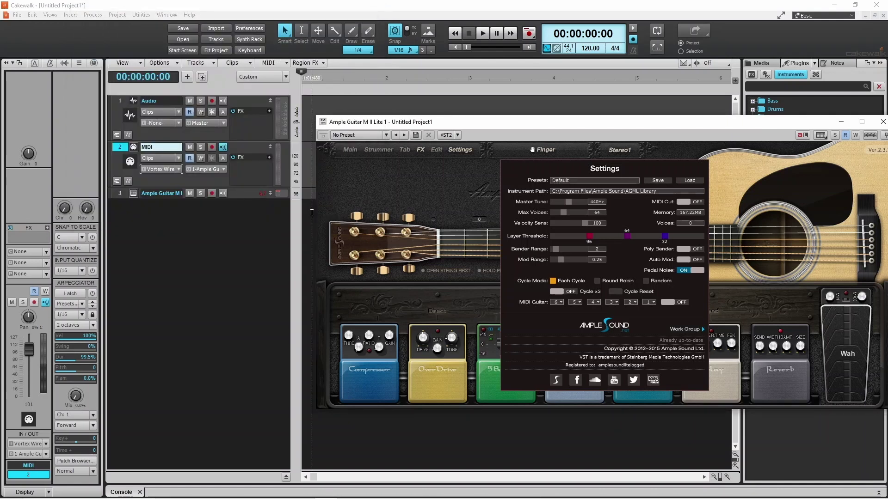
pyautogui.click(468, 201)
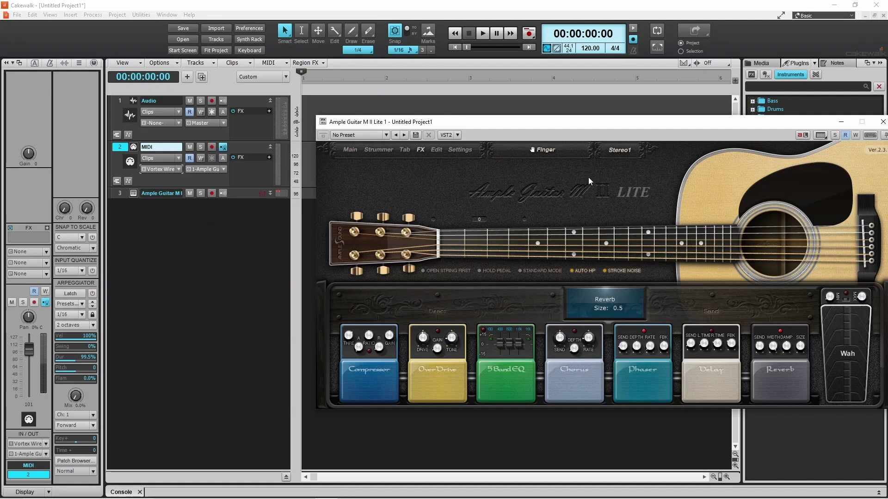